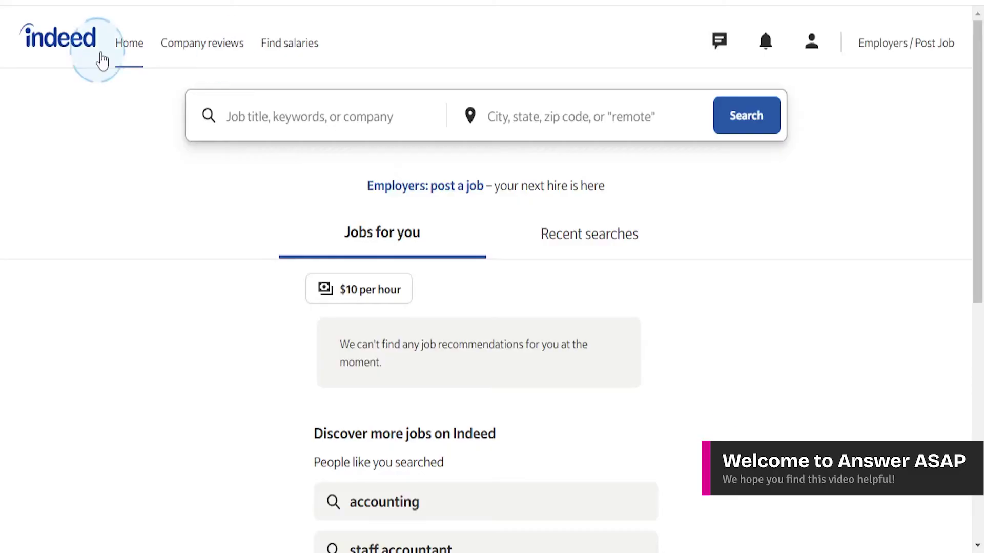
Open the account's Profile page through the account menu in the top bar
{"action": "left_click", "coordinate": [807, 49]}
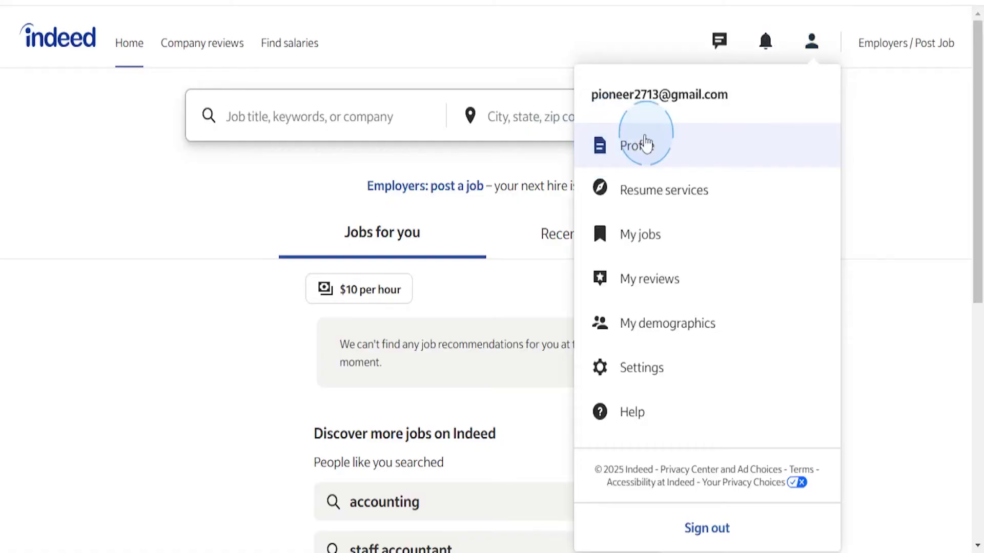
{"action": "left_click", "coordinate": [635, 148]}
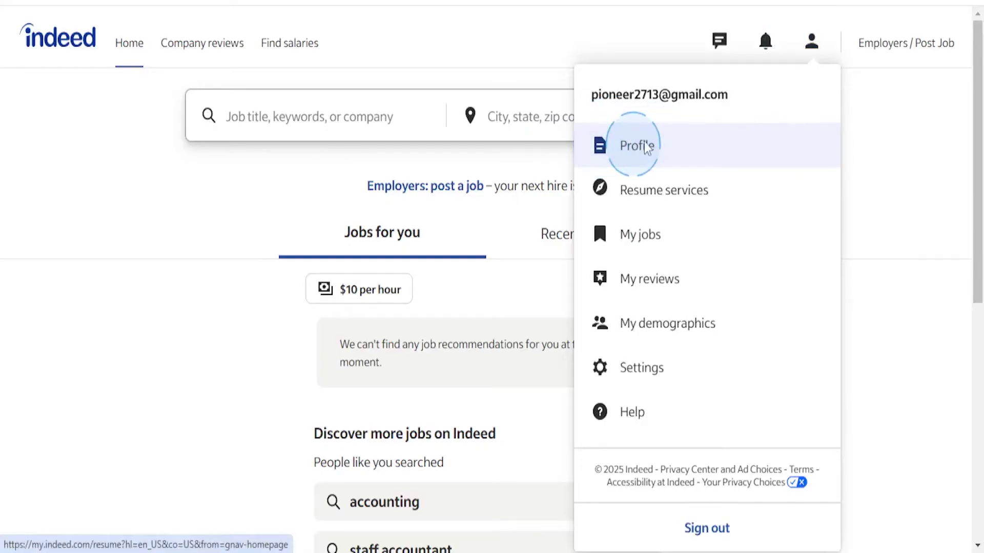
{"action": "left_click", "coordinate": [452, 140]}
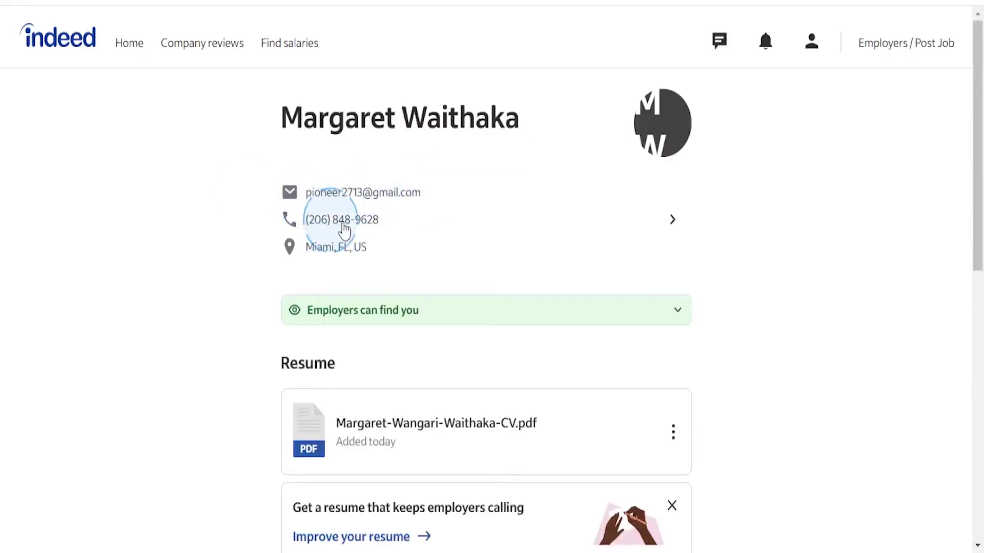
Open the contact information form for editing and look through its fields
{"action": "left_click", "coordinate": [674, 223]}
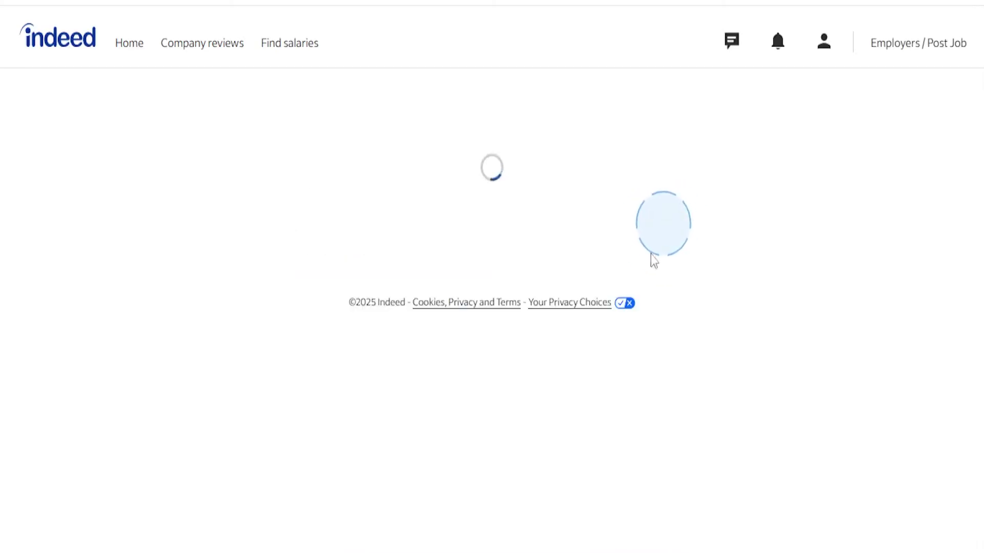
{"action": "scroll", "coordinate": [354, 213], "scroll_direction": "down", "scroll_amount": 5}
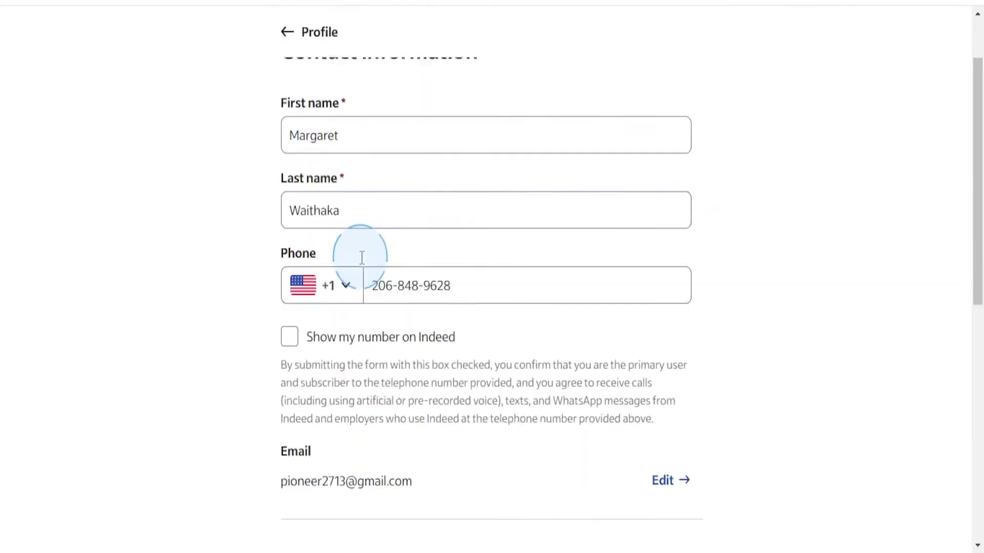
{"action": "scroll", "coordinate": [361, 290], "scroll_direction": "down", "scroll_amount": 3}
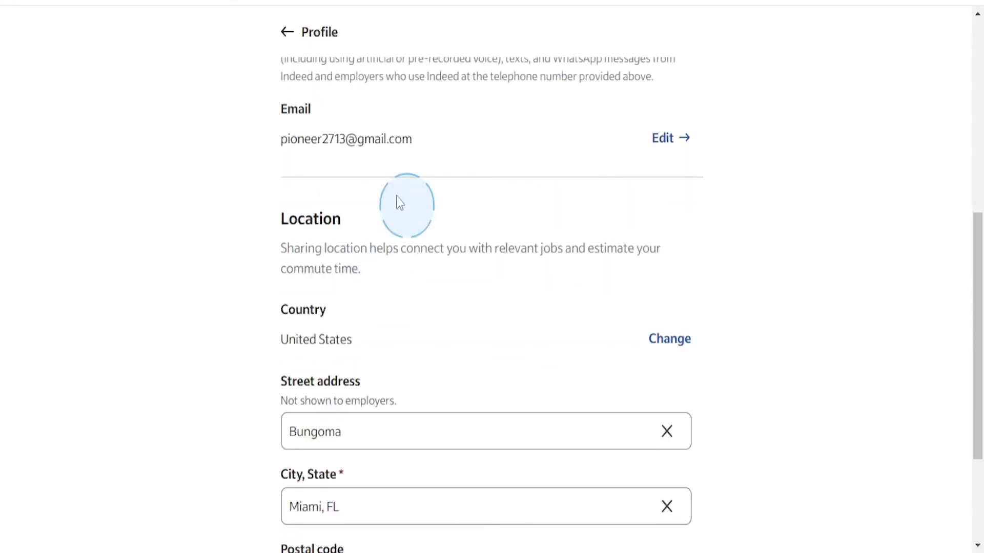
{"action": "scroll", "coordinate": [395, 203], "scroll_direction": "up", "scroll_amount": 3}
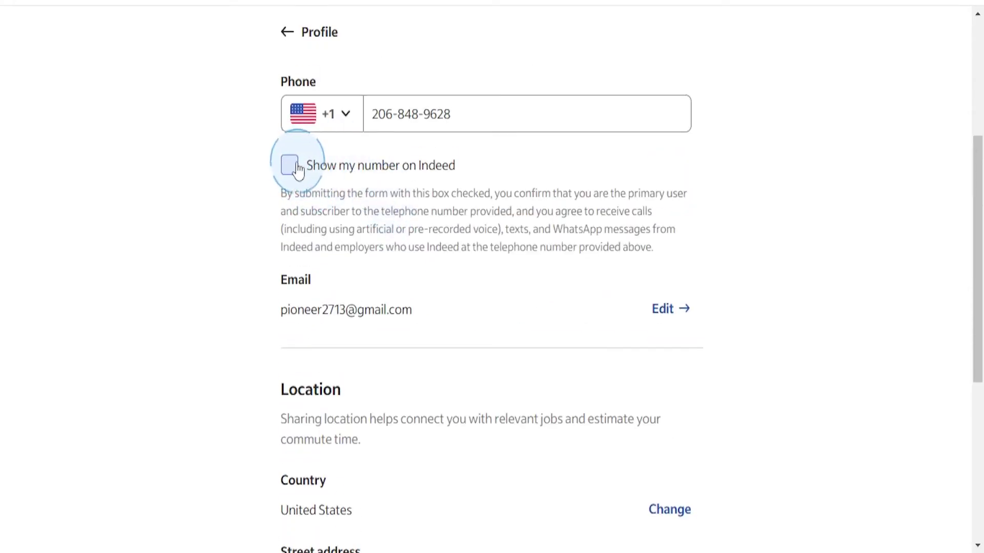
{"action": "scroll", "coordinate": [300, 205], "scroll_direction": "down", "scroll_amount": 4}
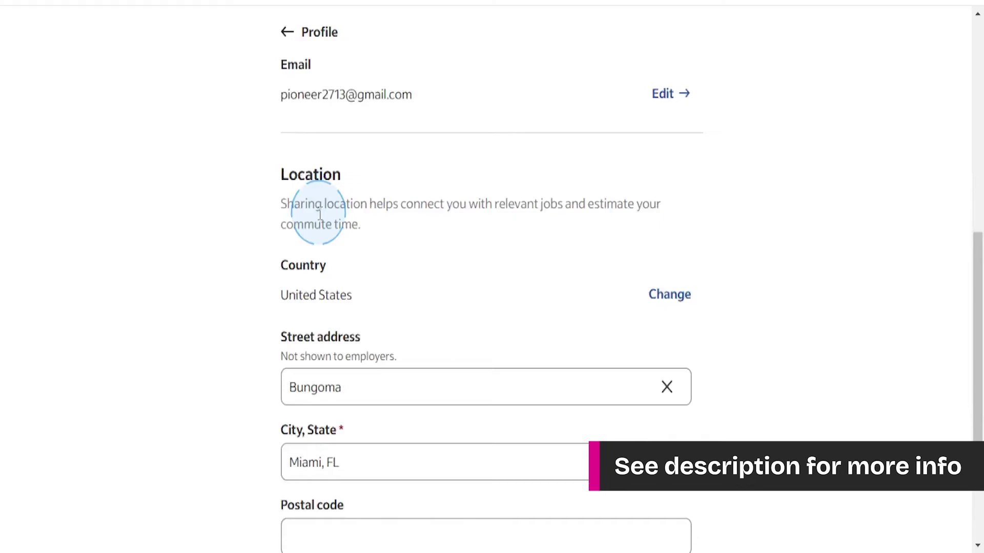
{"action": "scroll", "coordinate": [389, 220], "scroll_direction": "up", "scroll_amount": 4}
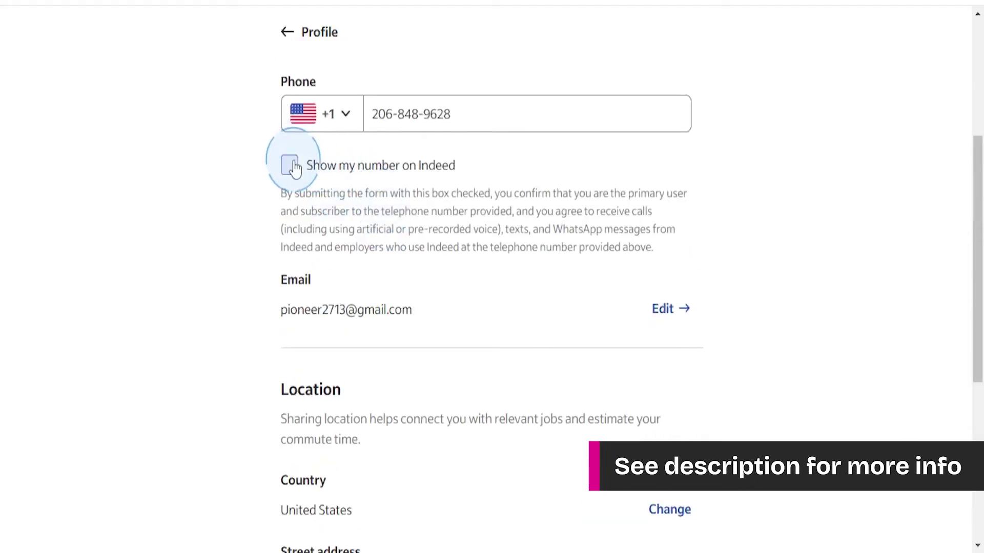
{"action": "scroll", "coordinate": [328, 180], "scroll_direction": "down", "scroll_amount": 3}
{"action": "scroll", "coordinate": [451, 175], "scroll_direction": "down", "scroll_amount": 3}
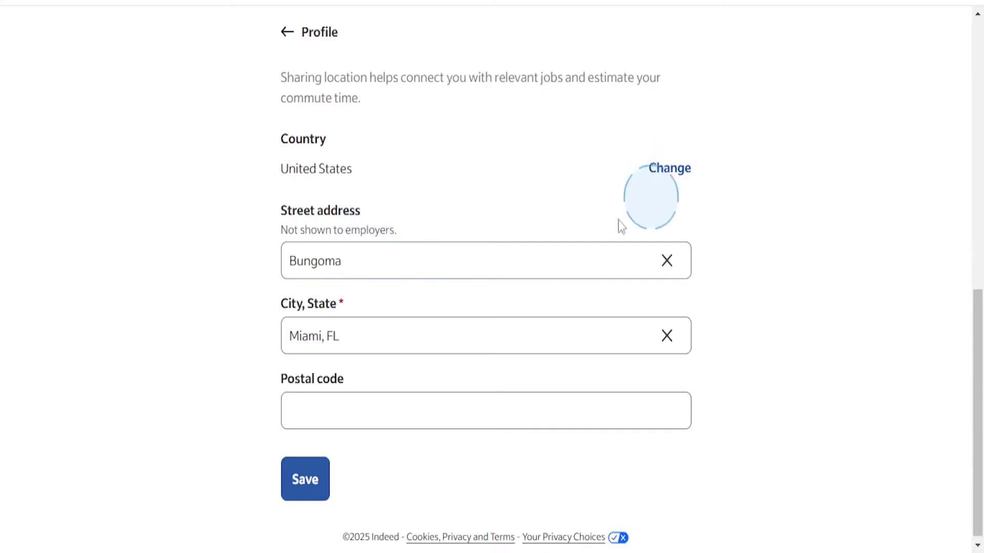
Keep the country as United States, check the City, State entry, and save the contact details
{"action": "left_click", "coordinate": [671, 169]}
{"action": "left_click", "coordinate": [676, 170]}
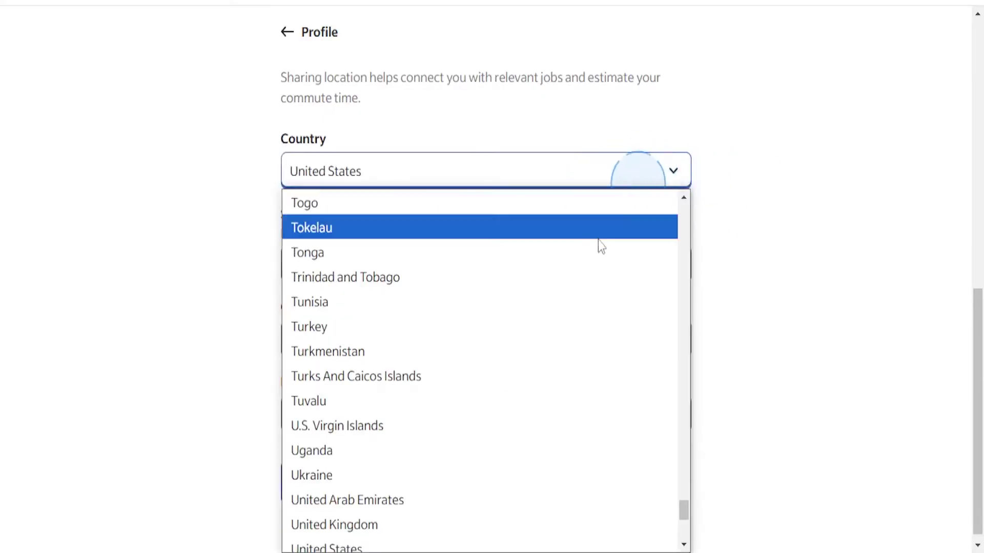
{"action": "left_click", "coordinate": [734, 214]}
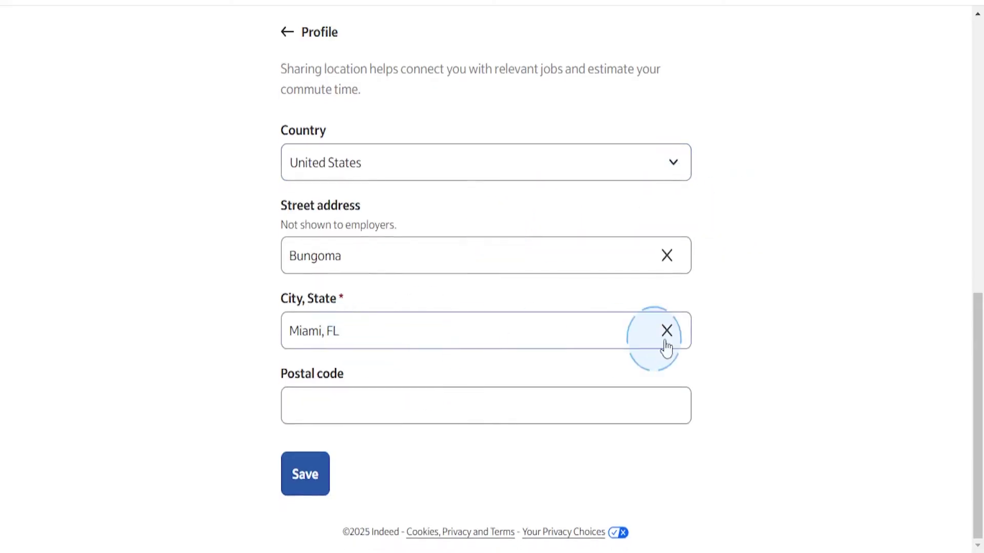
{"action": "left_click", "coordinate": [572, 332]}
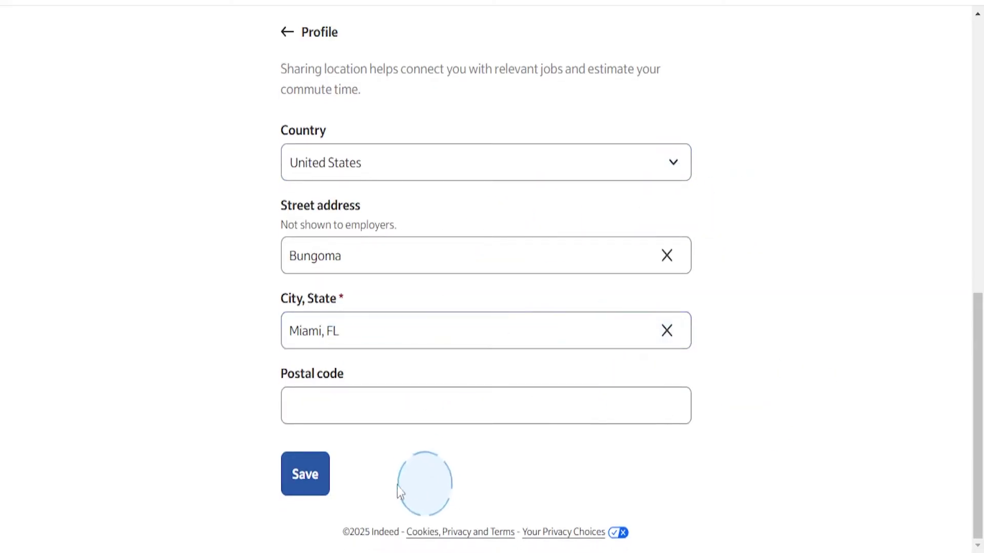
{"action": "left_click", "coordinate": [307, 491]}
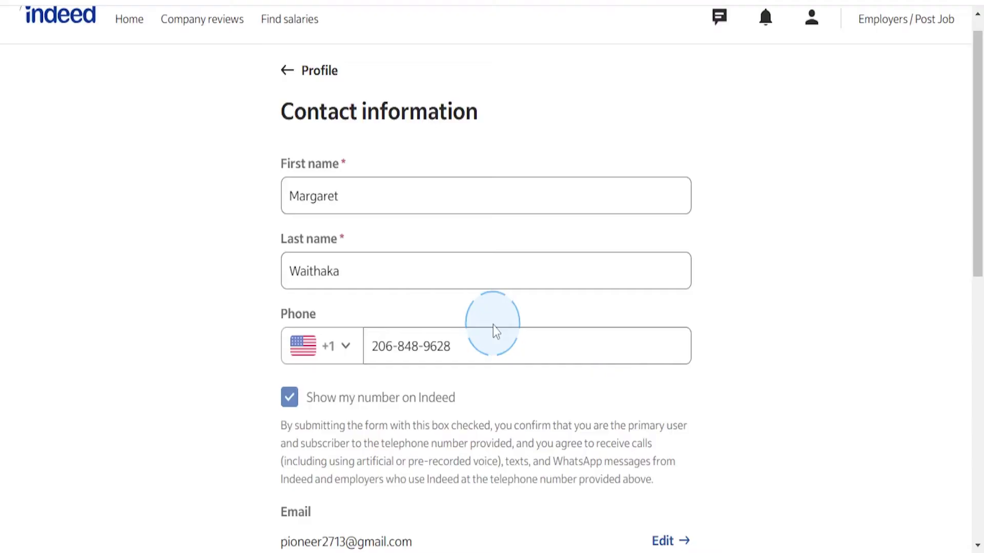
Delete the uploaded CV PDF from the Resume section and confirm the deletion
{"action": "scroll", "coordinate": [373, 193], "scroll_direction": "down", "scroll_amount": 5}
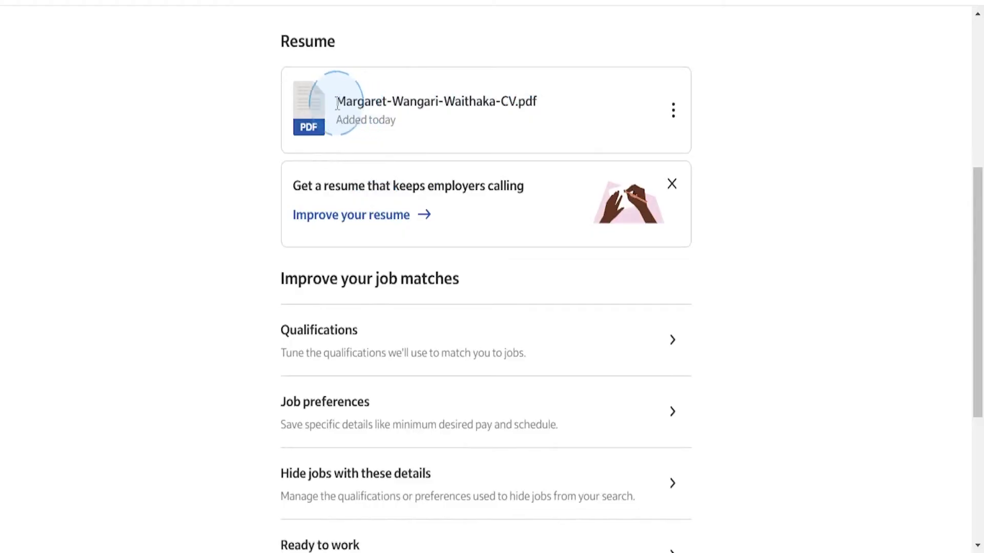
{"action": "left_click", "coordinate": [675, 113]}
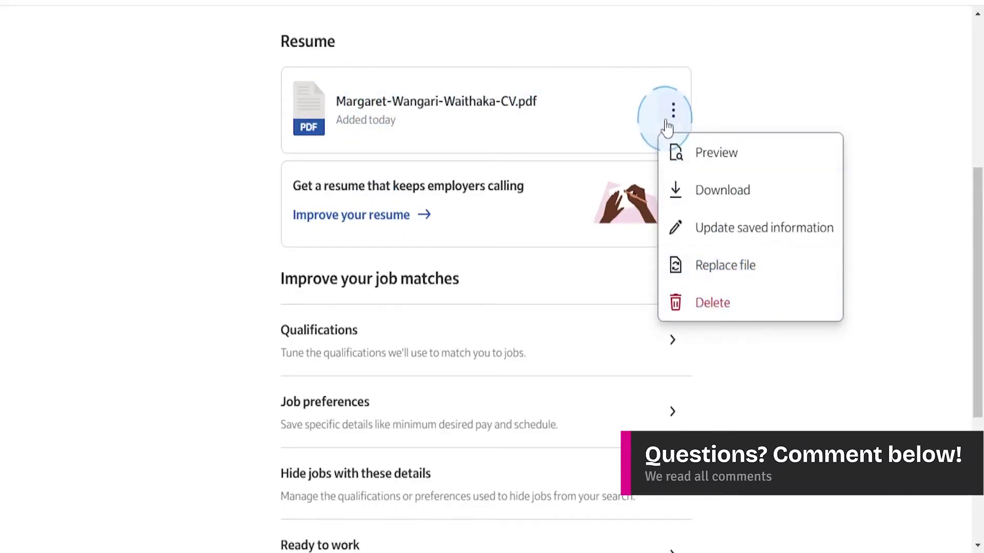
{"action": "left_click", "coordinate": [709, 314]}
{"action": "left_click", "coordinate": [654, 342]}
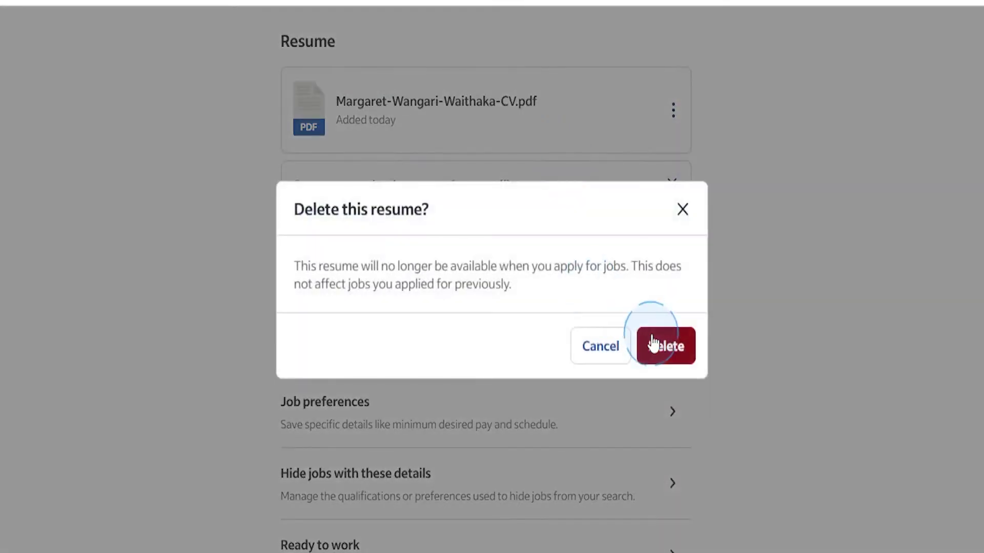
{"action": "scroll", "coordinate": [615, 218], "scroll_direction": "up", "scroll_amount": 2}
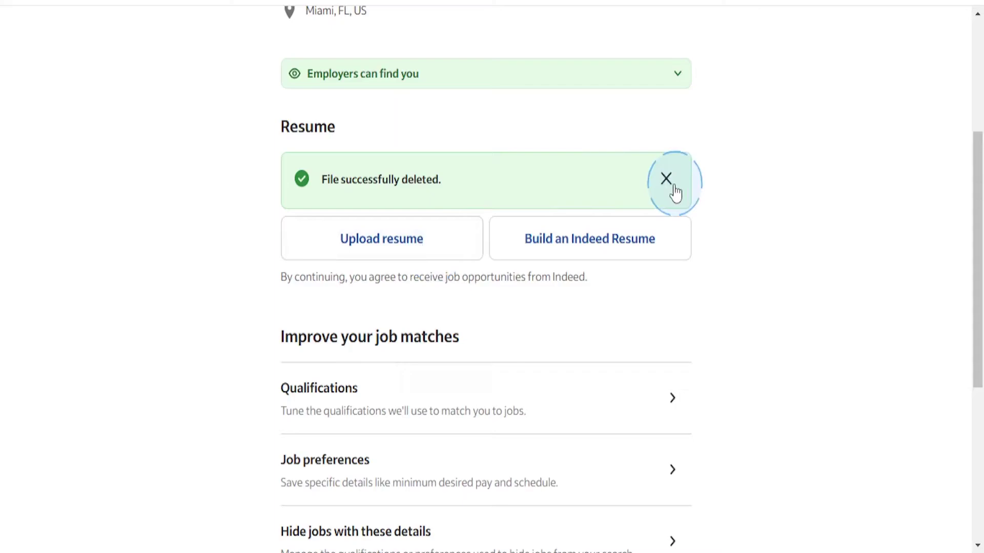
Dismiss the deletion notice and upload the CV PDF from the Pictures folder
{"action": "left_click", "coordinate": [666, 180]}
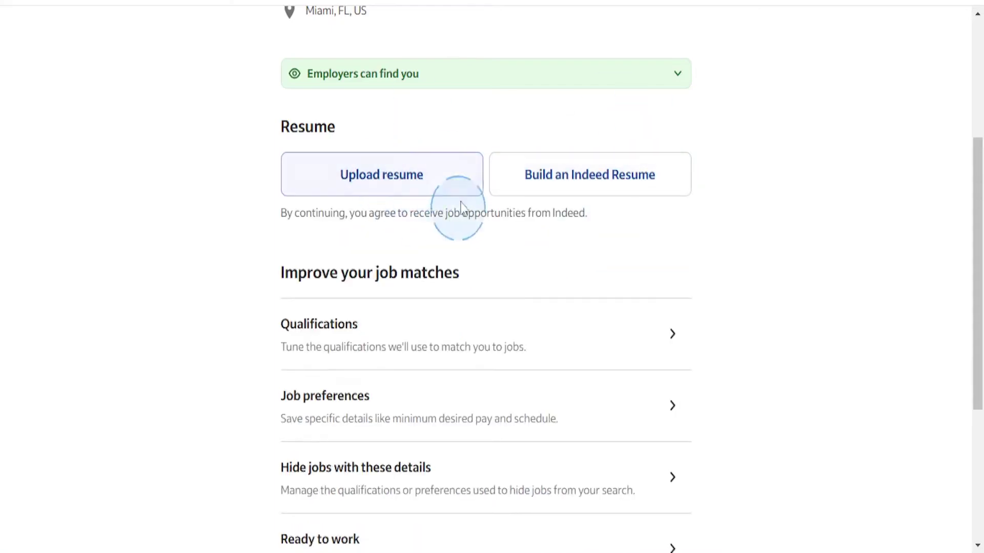
{"action": "left_click", "coordinate": [383, 175]}
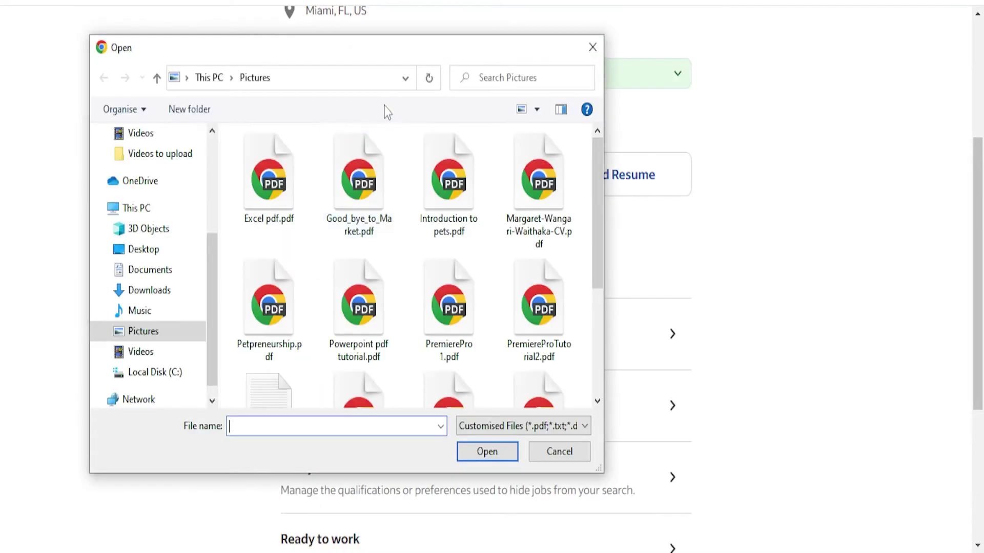
{"action": "left_click", "coordinate": [552, 204]}
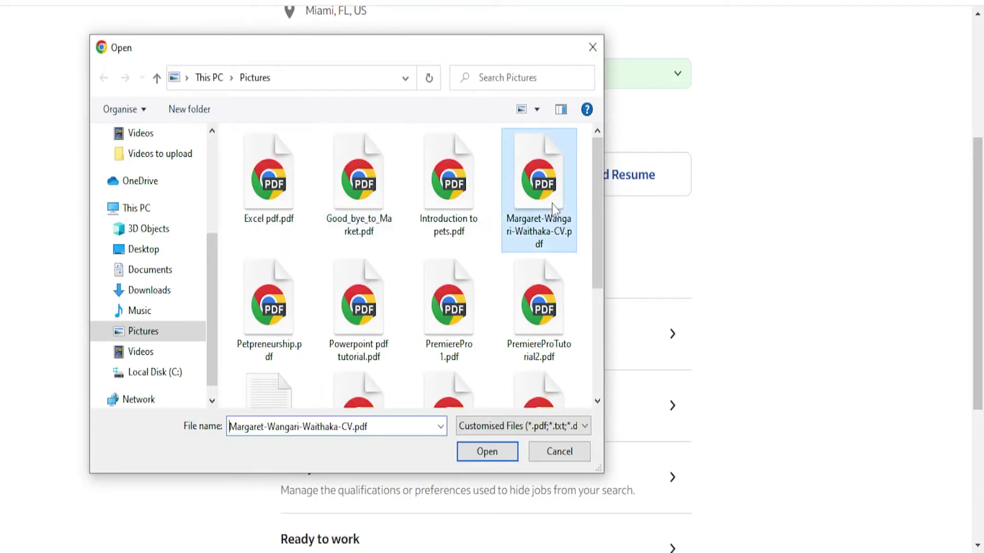
{"action": "left_click", "coordinate": [487, 452]}
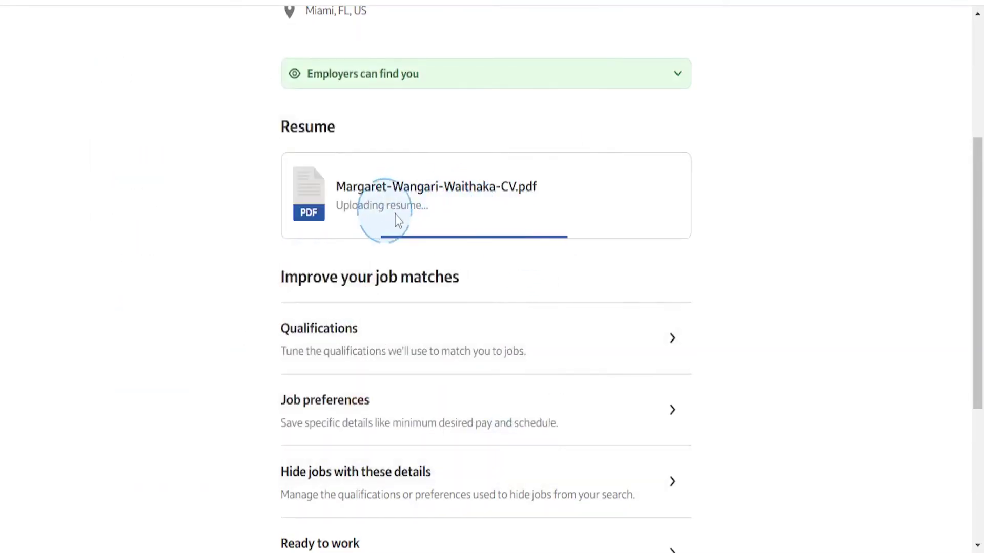
Open the resume review page and scroll through the new CV's preview
{"action": "scroll", "coordinate": [699, 199], "scroll_direction": "down", "scroll_amount": 1}
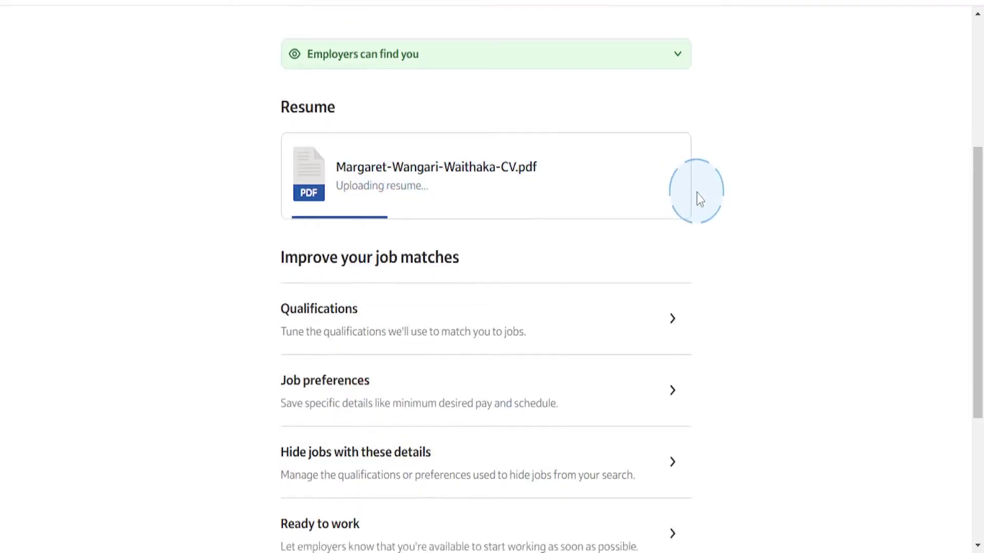
{"action": "scroll", "coordinate": [666, 184], "scroll_direction": "down", "scroll_amount": 1}
{"action": "scroll", "coordinate": [646, 184], "scroll_direction": "down", "scroll_amount": 2}
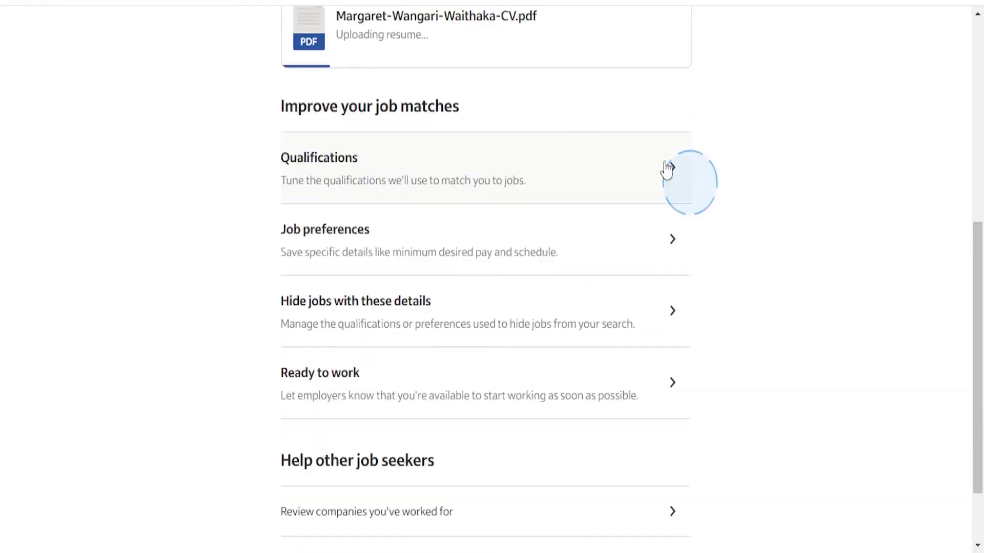
{"action": "left_click", "coordinate": [393, 131]}
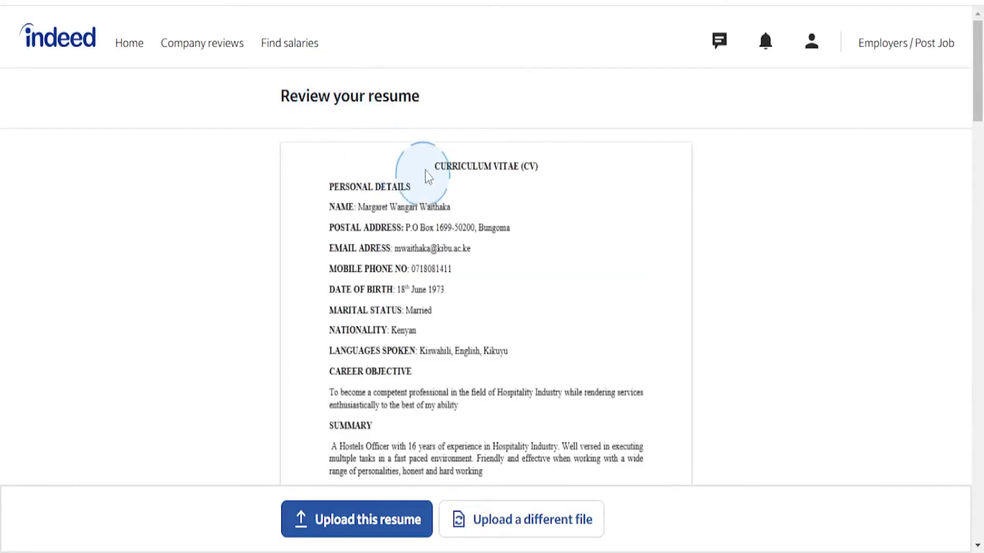
{"action": "scroll", "coordinate": [397, 268], "scroll_direction": "down", "scroll_amount": 20}
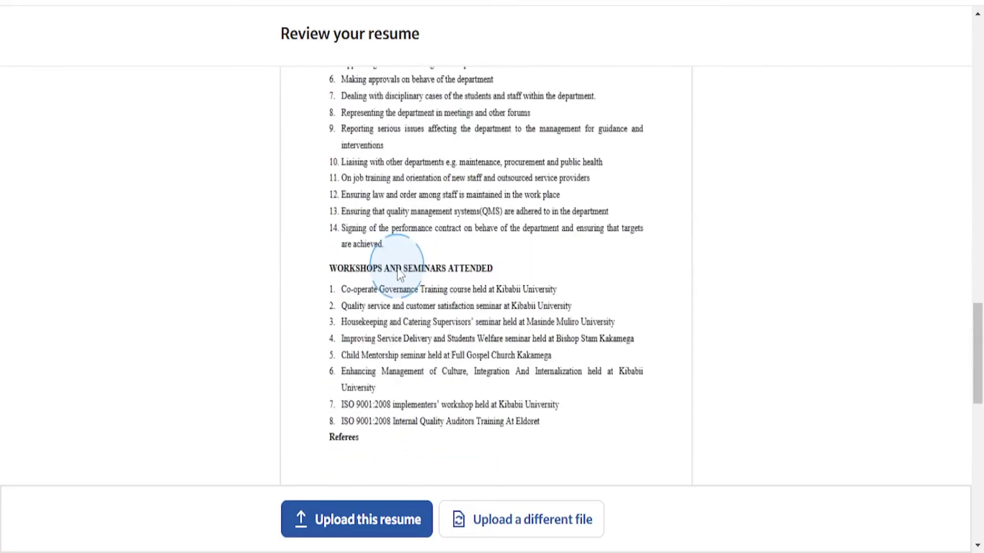
{"action": "scroll", "coordinate": [398, 270], "scroll_direction": "down", "scroll_amount": 10}
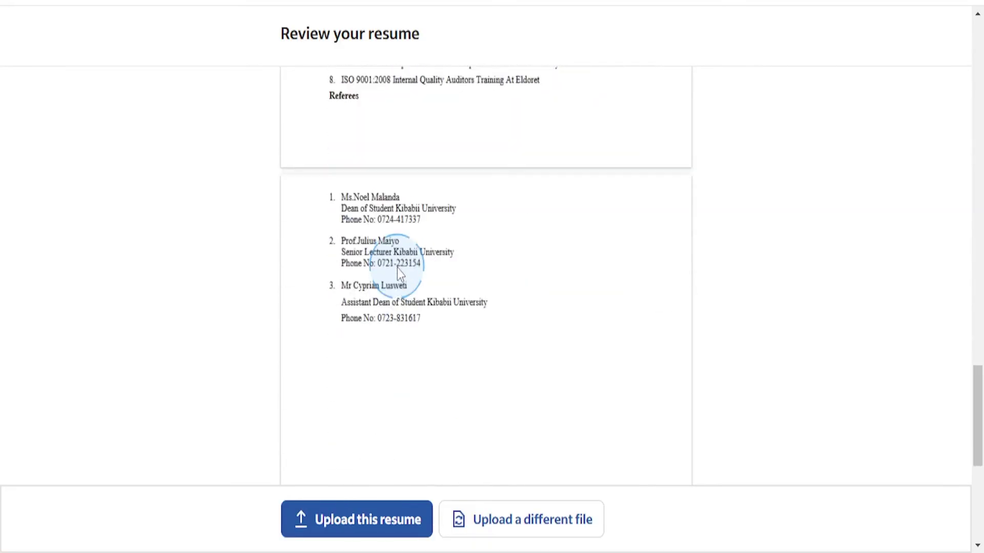
Save the reviewed resume to the profile and scroll to the job match sections
{"action": "left_click", "coordinate": [351, 515]}
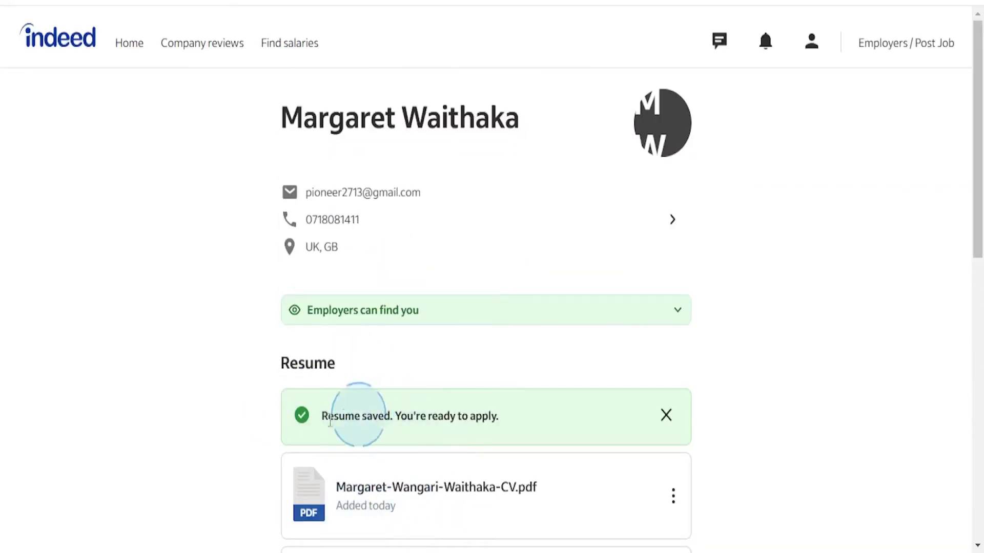
{"action": "scroll", "coordinate": [441, 301], "scroll_direction": "down", "scroll_amount": 5}
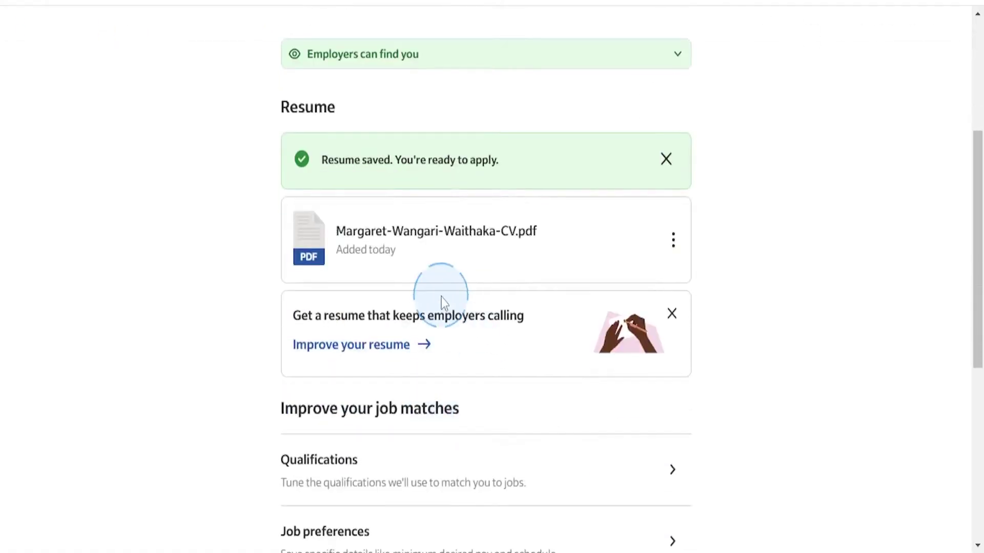
{"action": "scroll", "coordinate": [426, 338], "scroll_direction": "down", "scroll_amount": 2}
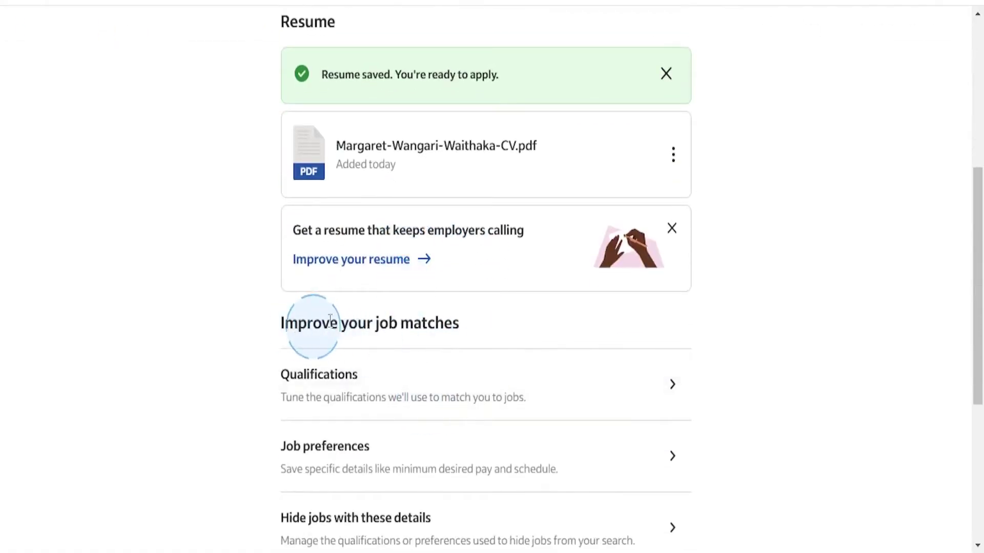
{"action": "scroll", "coordinate": [367, 342], "scroll_direction": "down", "scroll_amount": 2}
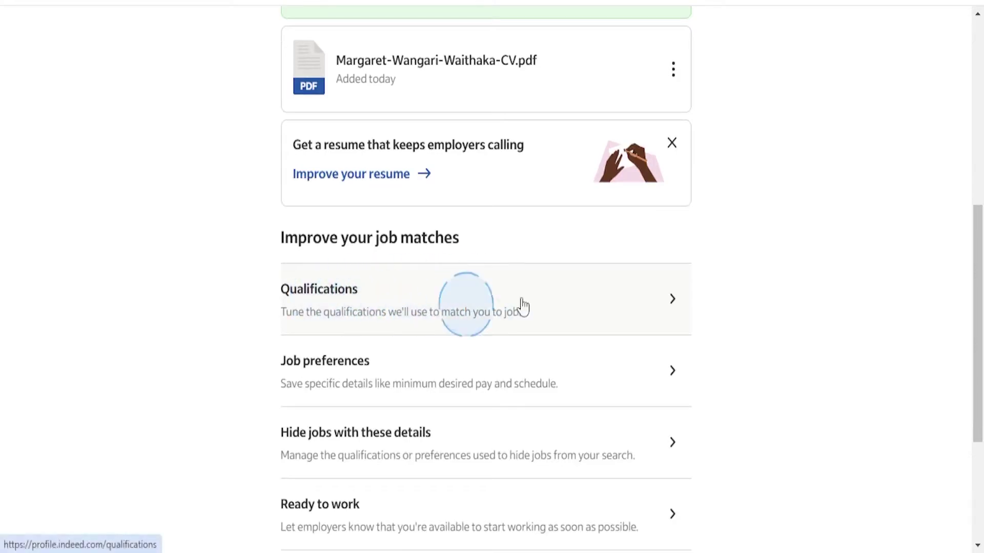
Open the Qualifications page and look over its nine listed skills
{"action": "left_click", "coordinate": [567, 312]}
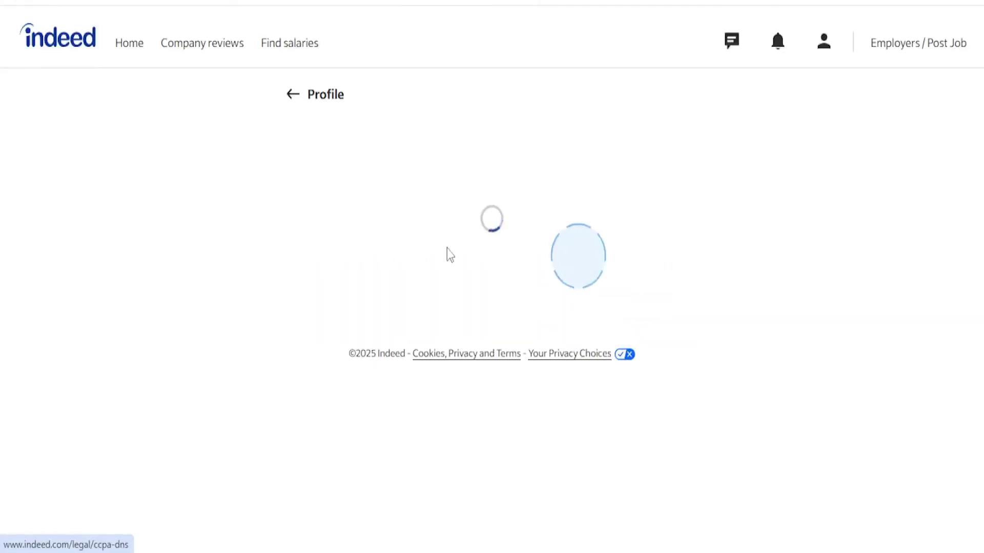
{"action": "scroll", "coordinate": [387, 237], "scroll_direction": "down", "scroll_amount": 4}
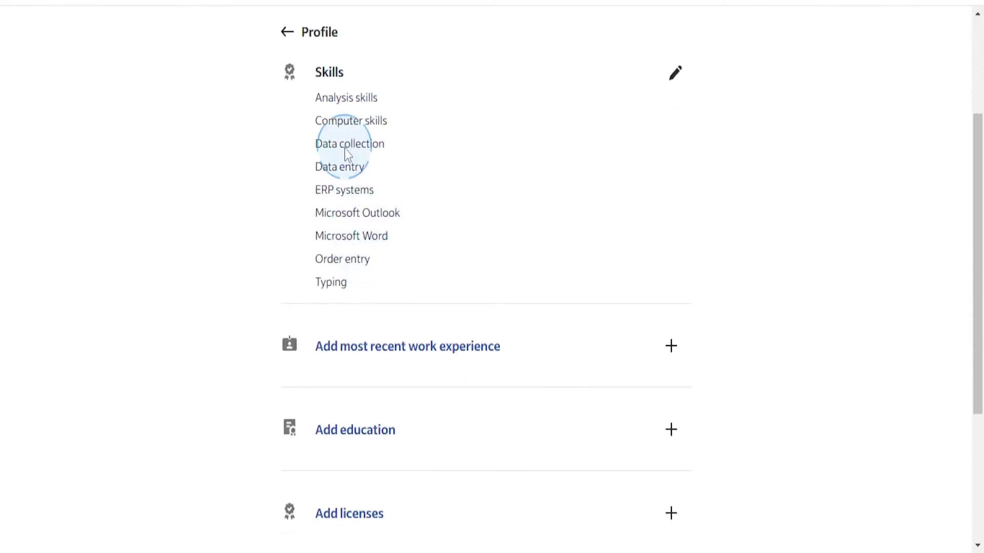
{"action": "scroll", "coordinate": [369, 194], "scroll_direction": "up", "scroll_amount": 2}
{"action": "scroll", "coordinate": [369, 195], "scroll_direction": "up", "scroll_amount": 3}
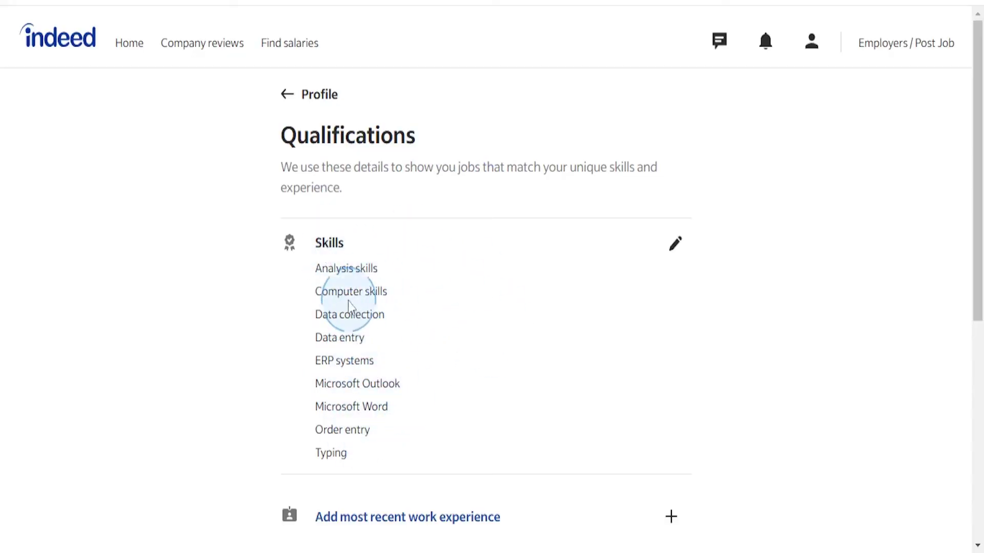
{"action": "scroll", "coordinate": [340, 281], "scroll_direction": "down", "scroll_amount": 2}
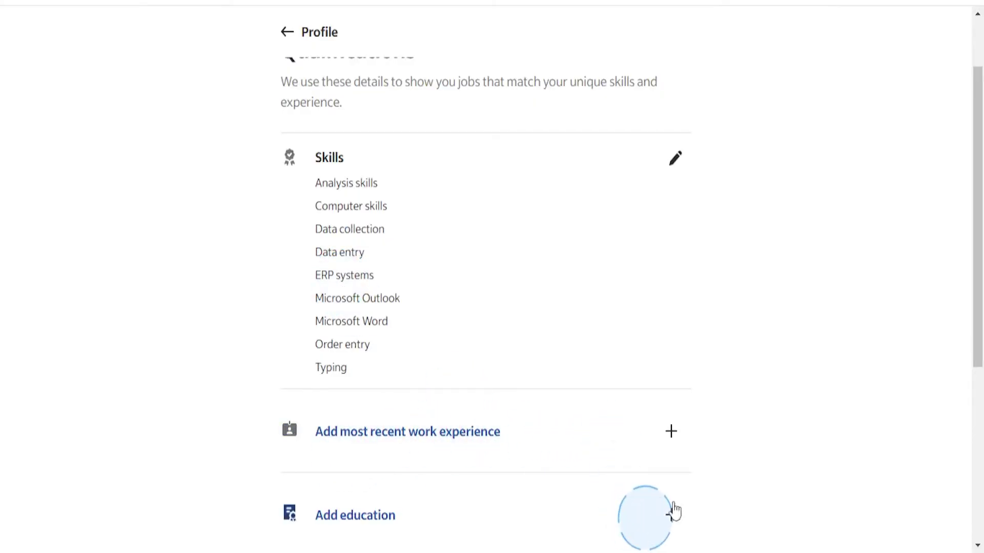
Add Accountant at Google as the most recent work experience
{"action": "left_click", "coordinate": [671, 431]}
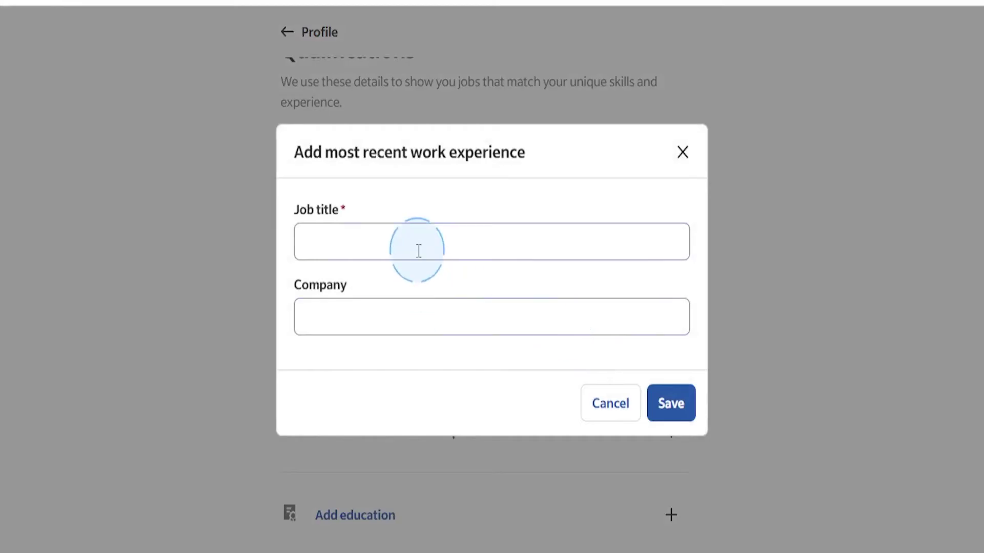
{"action": "type", "text": "accou"}
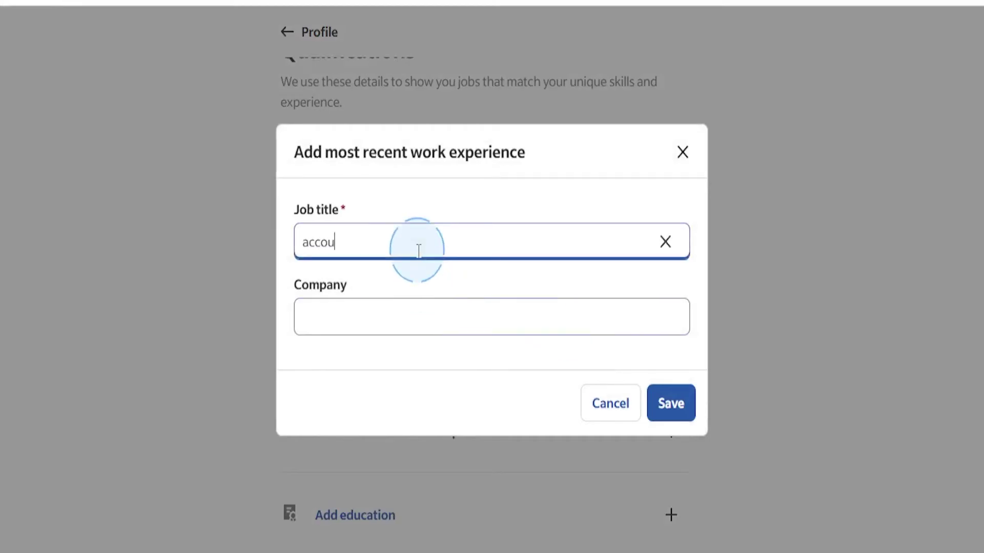
{"action": "type", "text": "ntan"}
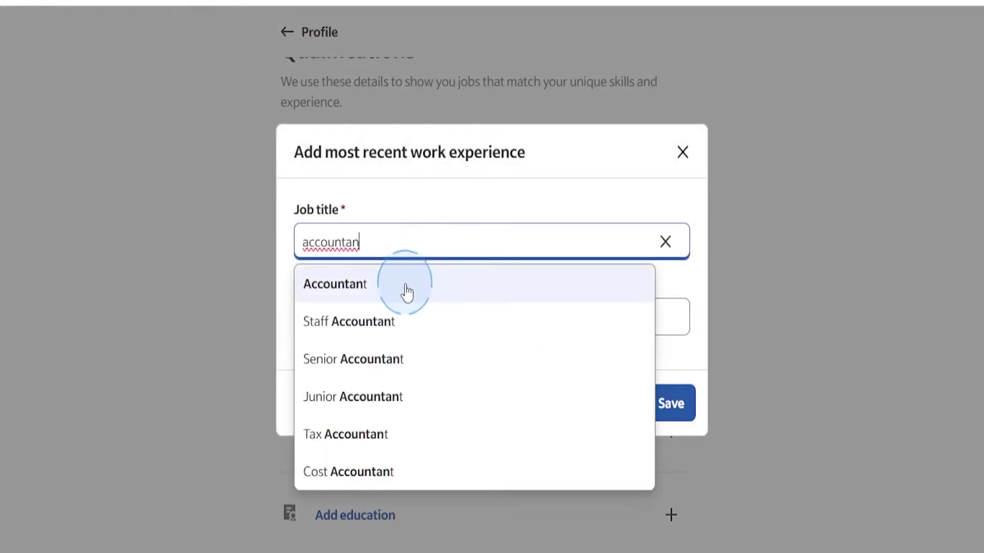
{"action": "left_click", "coordinate": [407, 293]}
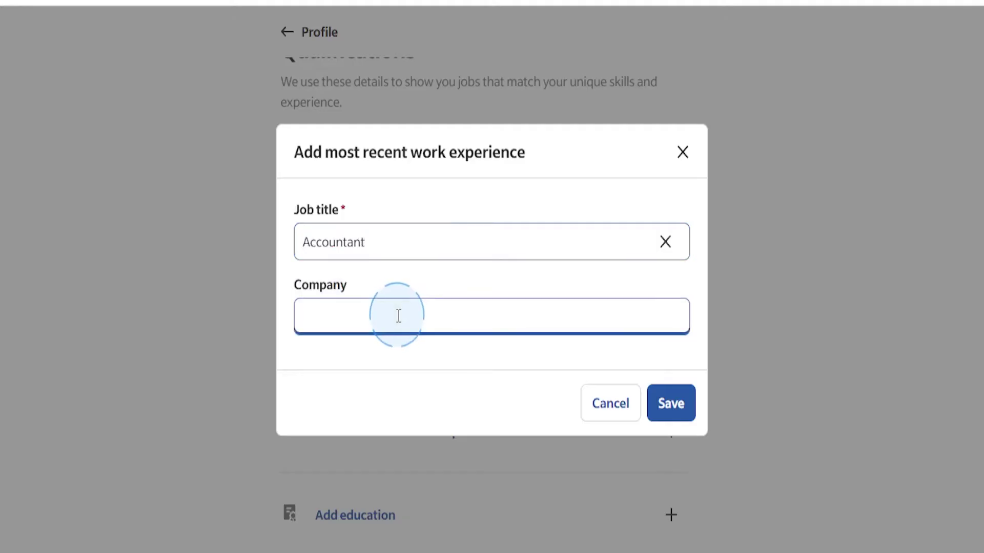
{"action": "left_click", "coordinate": [399, 316]}
{"action": "type", "text": "google"}
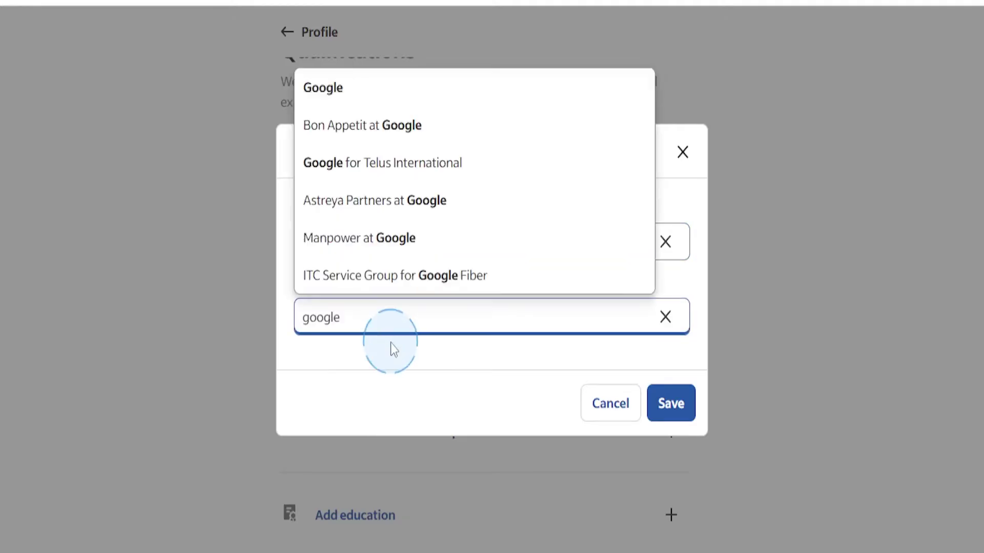
{"action": "key", "text": "Return"}
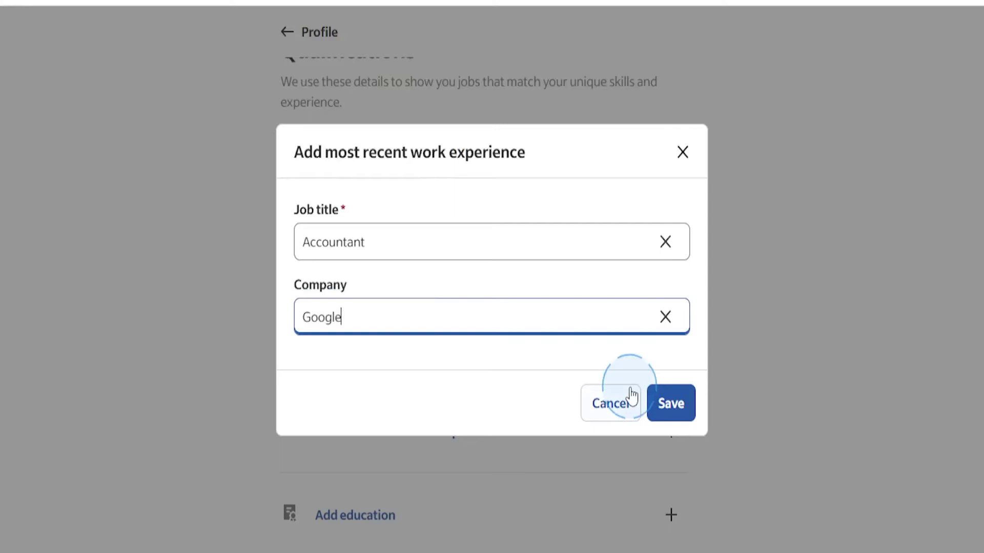
{"action": "left_click", "coordinate": [672, 403]}
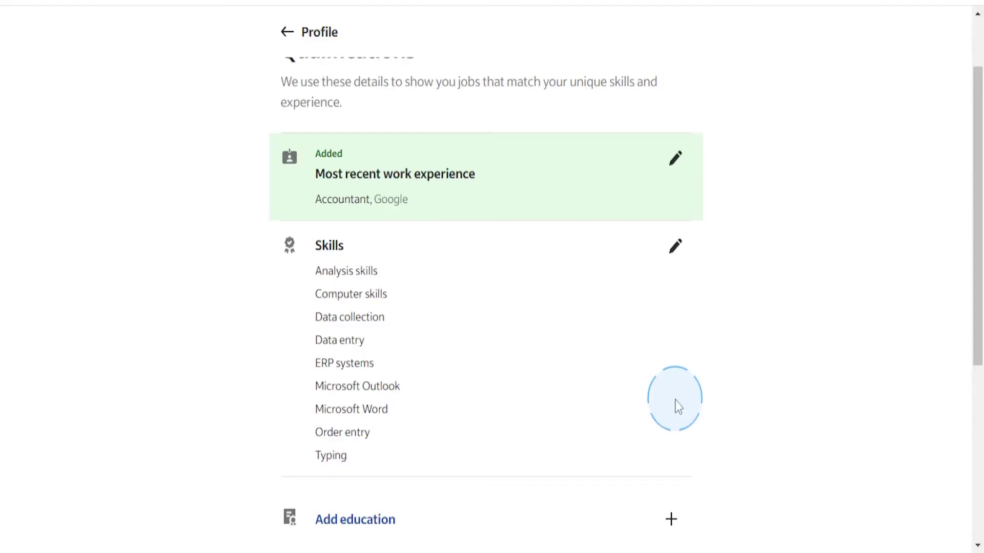
{"action": "scroll", "coordinate": [675, 400], "scroll_direction": "down", "scroll_amount": 5}
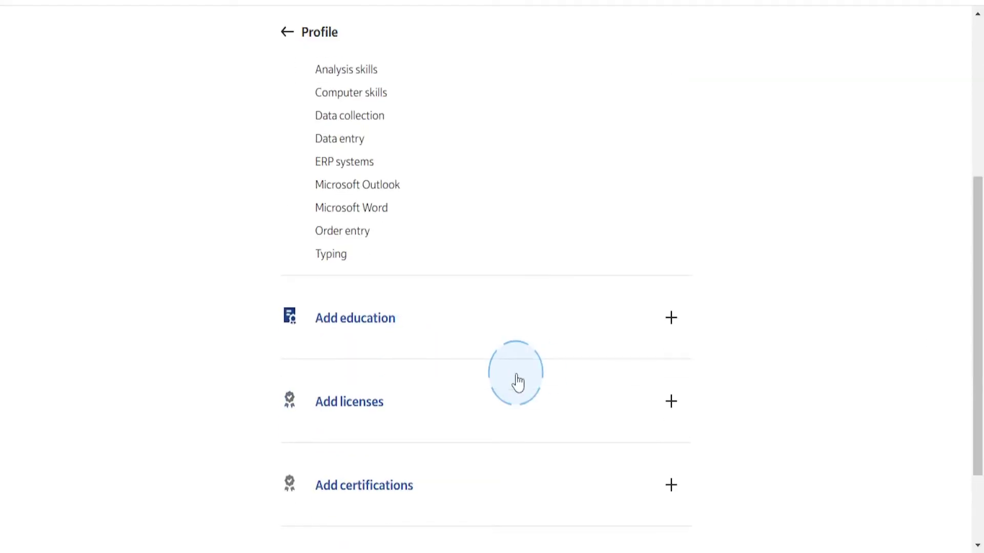
Add a Bachelor's degree in Accounting as the first education entry
{"action": "left_click", "coordinate": [456, 269]}
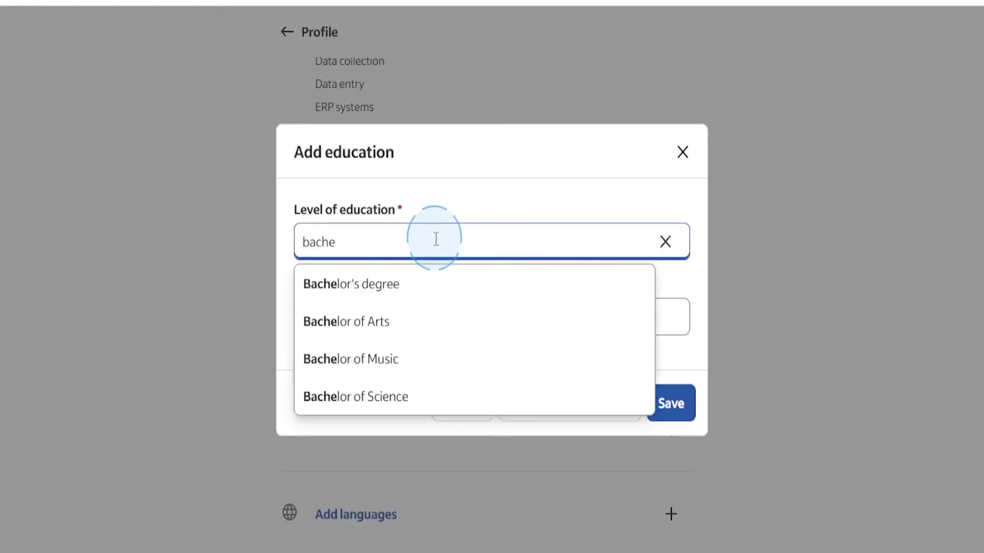
{"action": "left_click", "coordinate": [418, 287]}
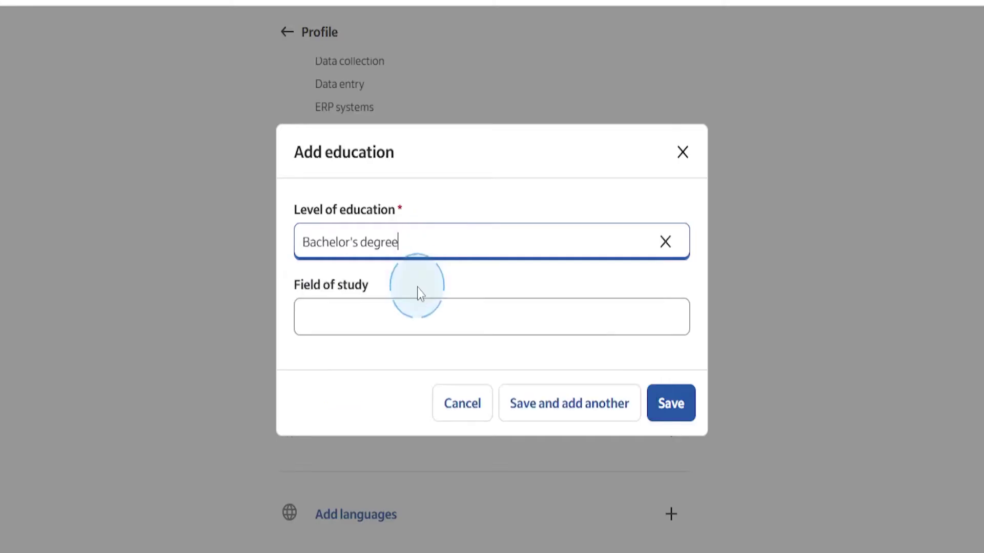
{"action": "left_click", "coordinate": [409, 319]}
{"action": "type", "text": "Acco"}
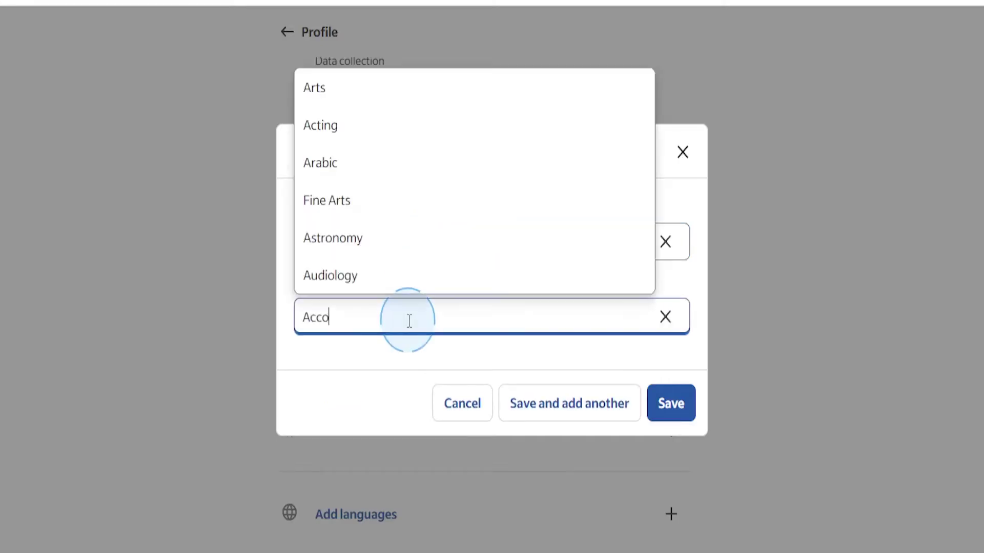
{"action": "type", "text": "u"}
{"action": "left_click", "coordinate": [407, 360]}
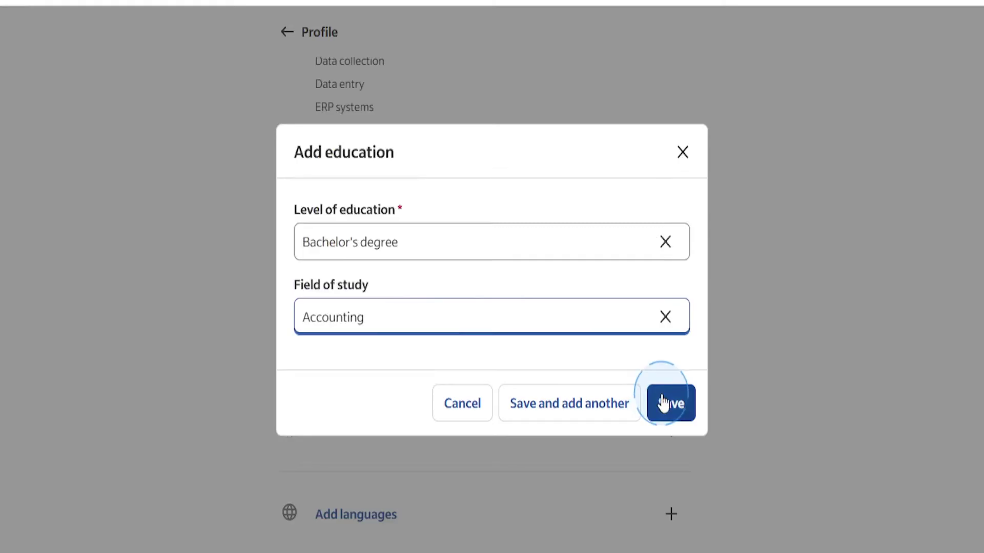
{"action": "left_click", "coordinate": [613, 421]}
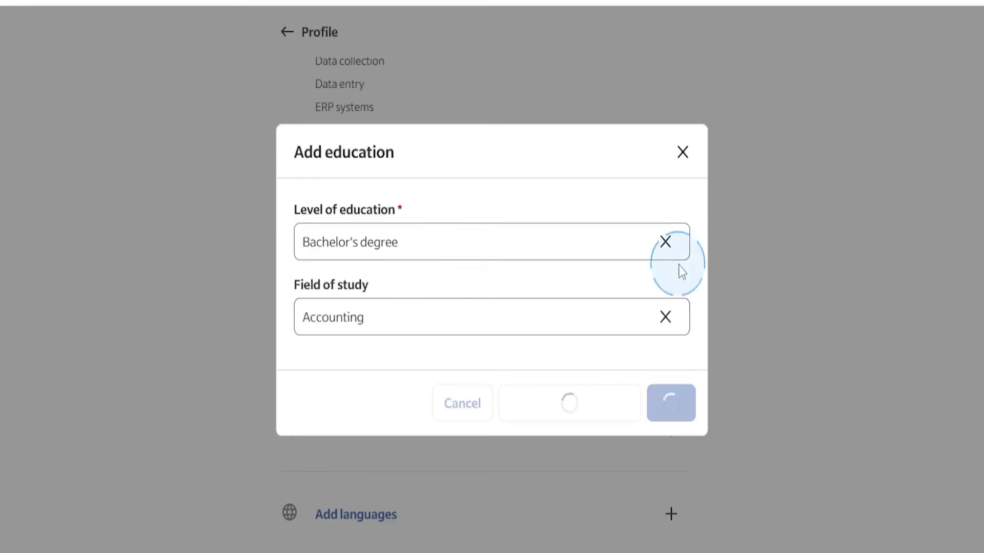
Add a Master's degree in Finance as the second education entry
{"action": "left_click", "coordinate": [500, 231]}
{"action": "type", "text": "ma"}
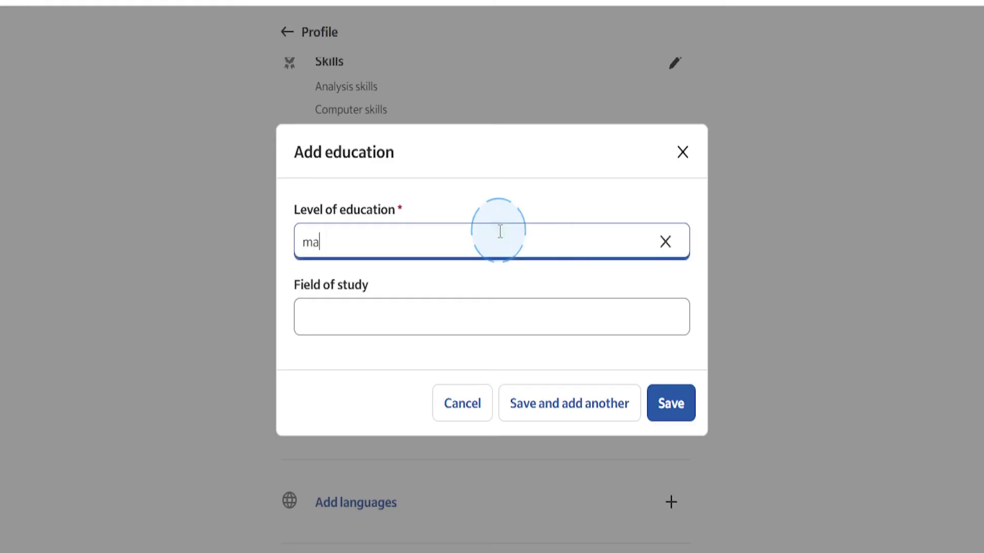
{"action": "type", "text": "st"}
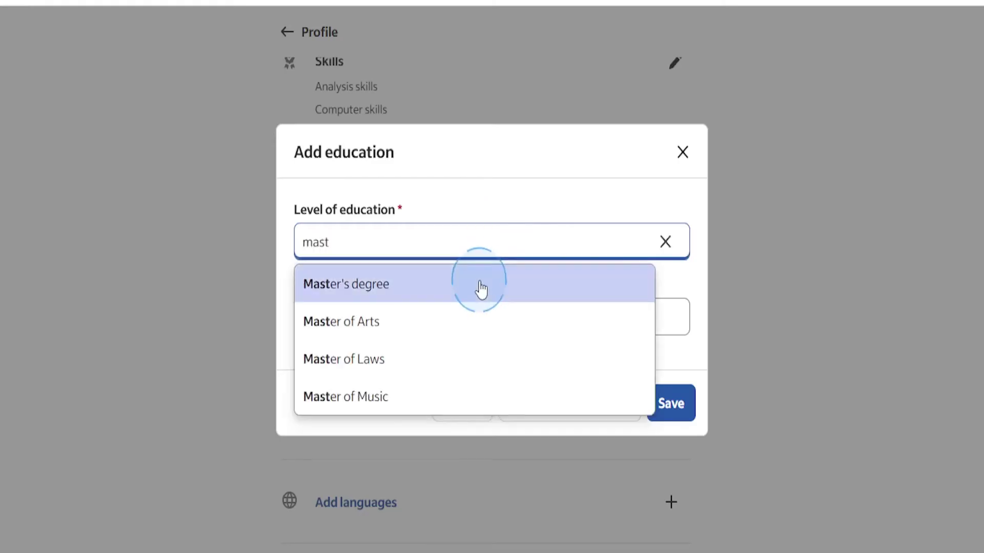
{"action": "left_click", "coordinate": [478, 286]}
{"action": "left_click", "coordinate": [463, 318]}
{"action": "type", "text": "fi"}
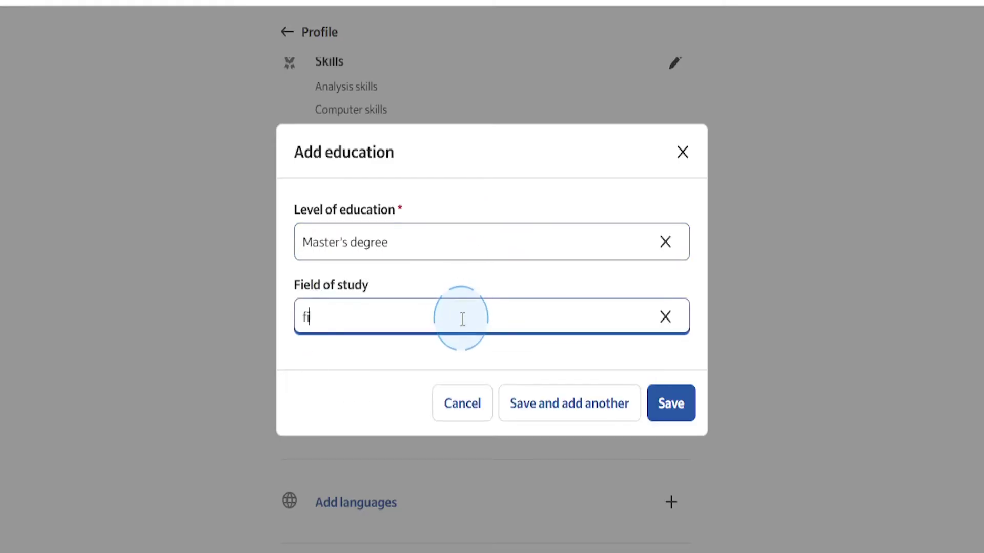
{"action": "type", "text": "nanc"}
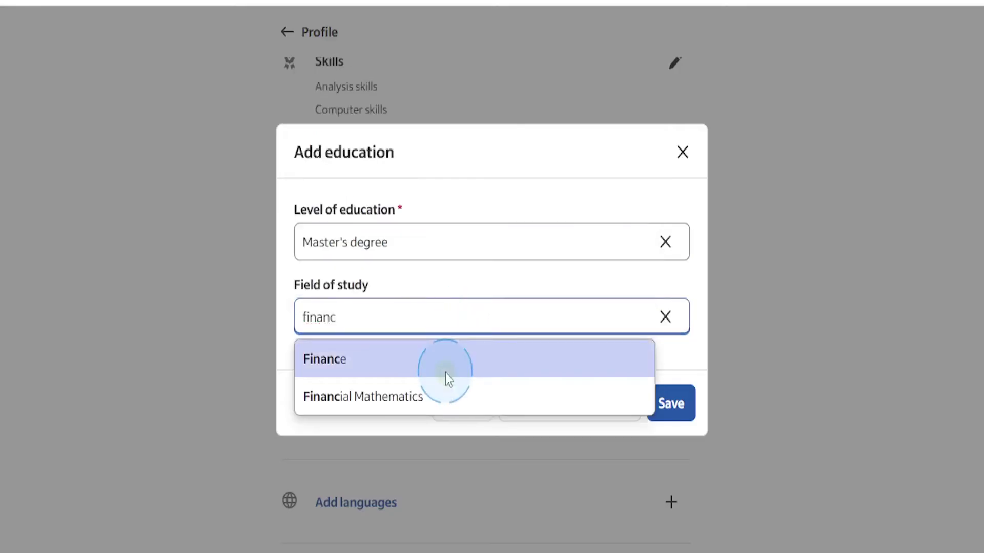
{"action": "left_click", "coordinate": [447, 378]}
{"action": "left_click", "coordinate": [664, 408]}
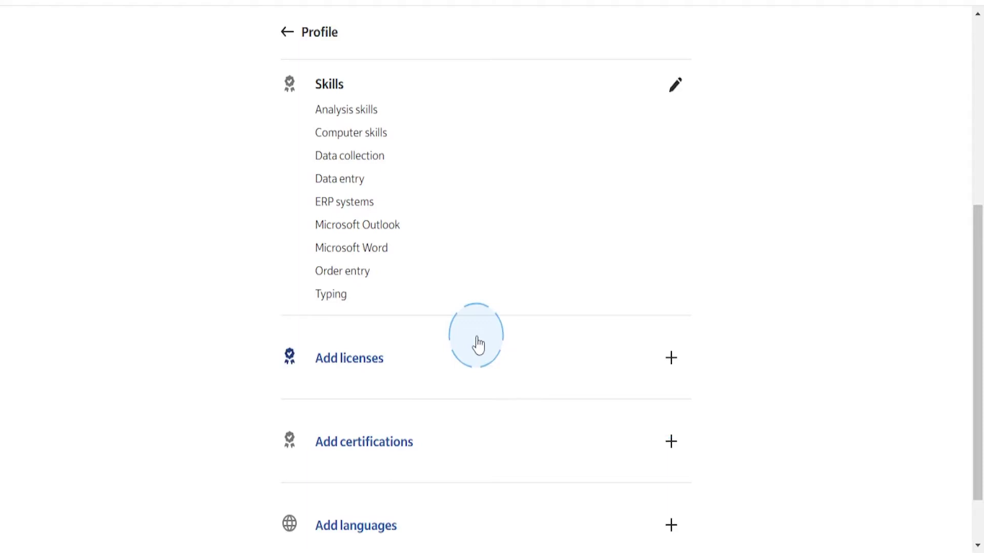
Add a Driver's License expiring December 2029
{"action": "scroll", "coordinate": [479, 345], "scroll_direction": "down", "scroll_amount": 2}
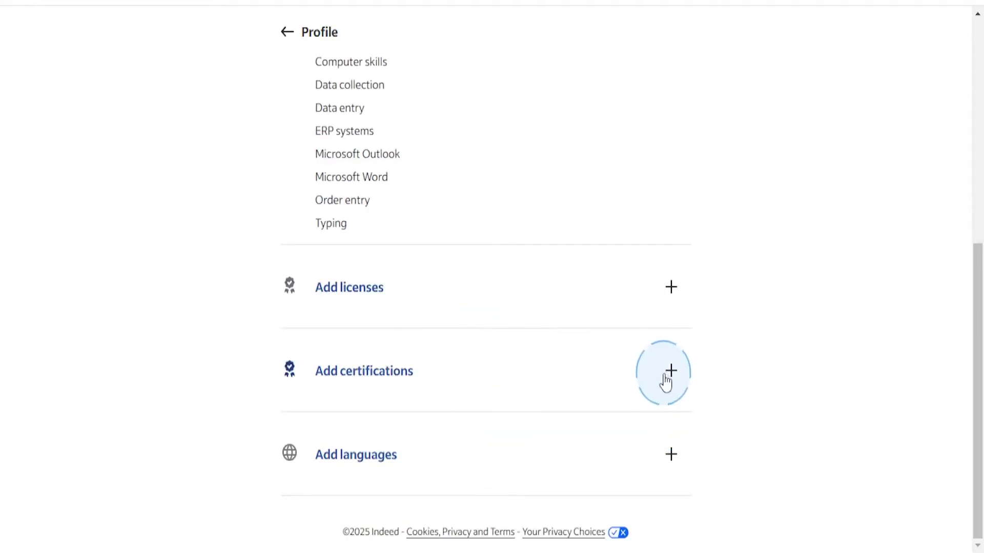
{"action": "left_click", "coordinate": [625, 295]}
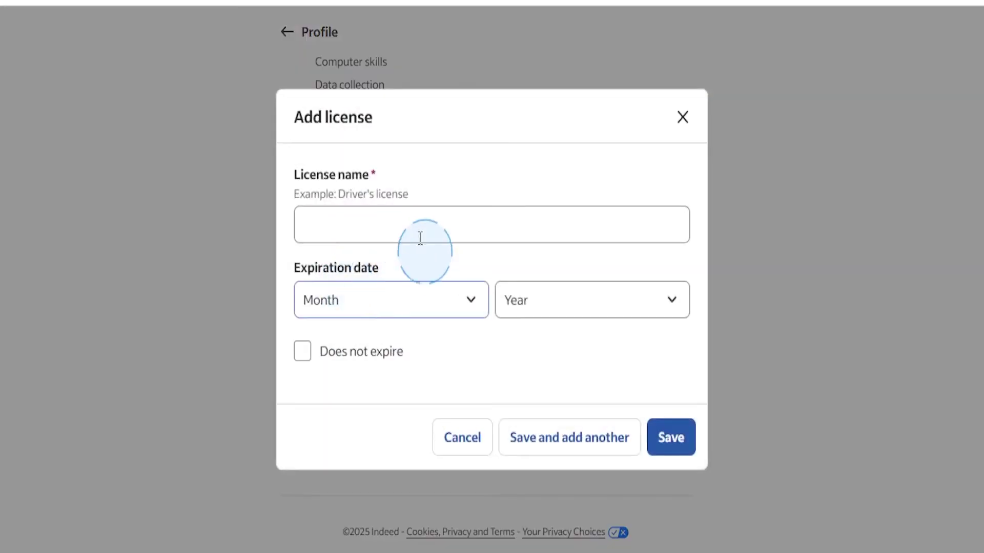
{"action": "left_click", "coordinate": [411, 226]}
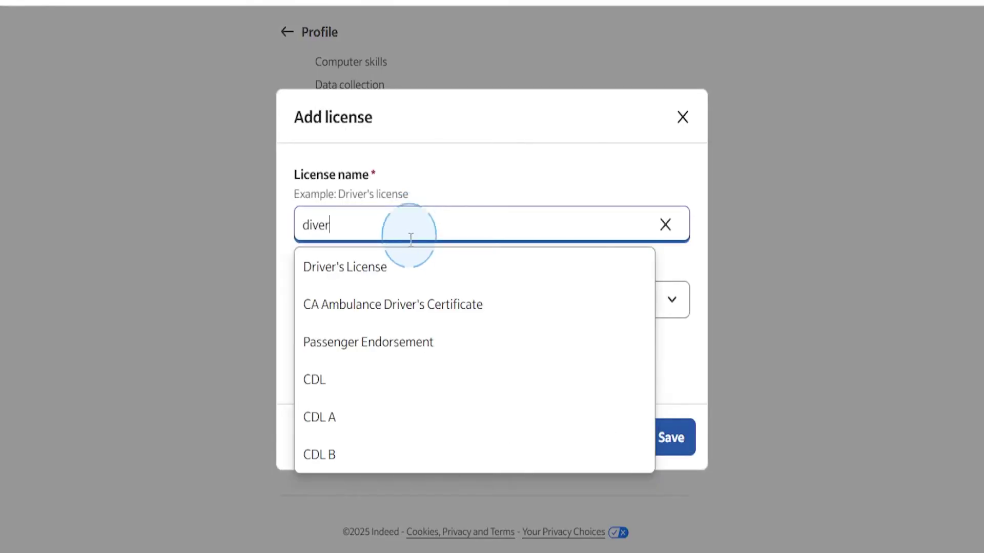
{"action": "left_click", "coordinate": [412, 267]}
{"action": "left_click", "coordinate": [406, 300]}
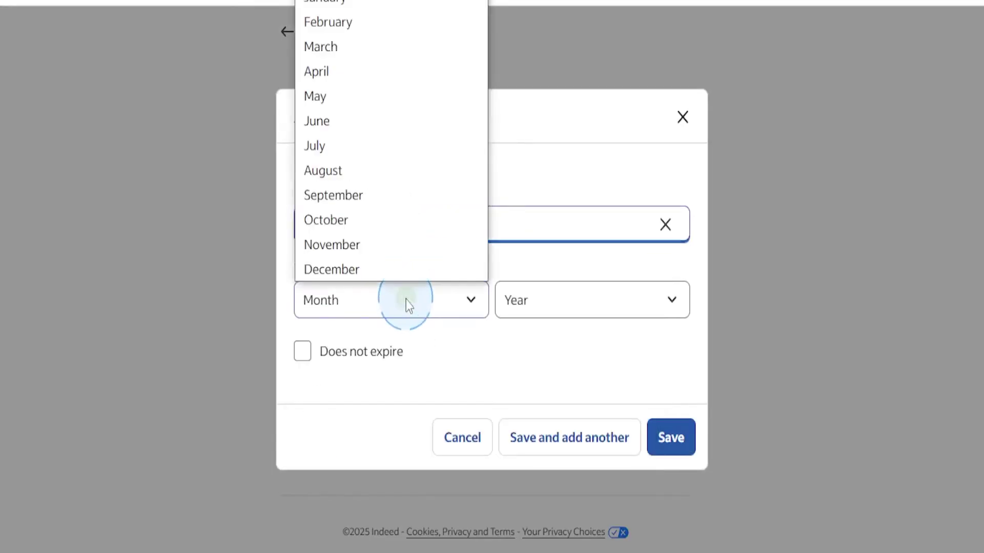
{"action": "left_click", "coordinate": [389, 271]}
{"action": "left_click", "coordinate": [519, 290]}
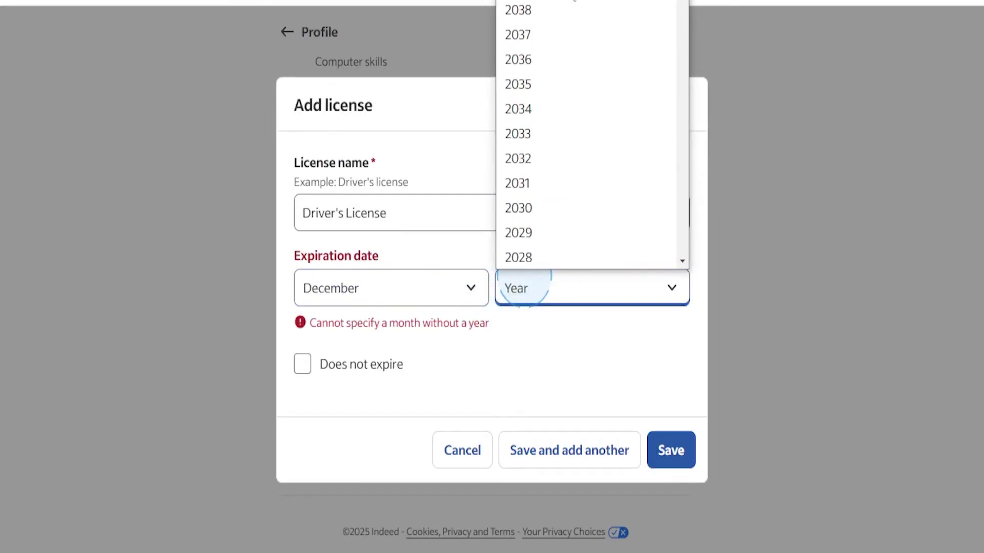
{"action": "left_click", "coordinate": [584, 231]}
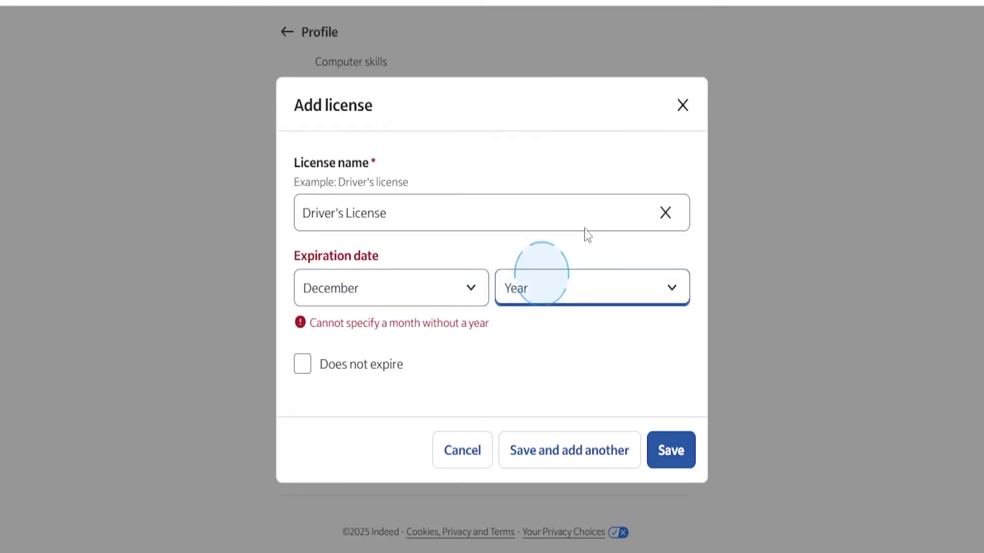
{"action": "left_click", "coordinate": [515, 262]}
{"action": "left_click", "coordinate": [324, 354]}
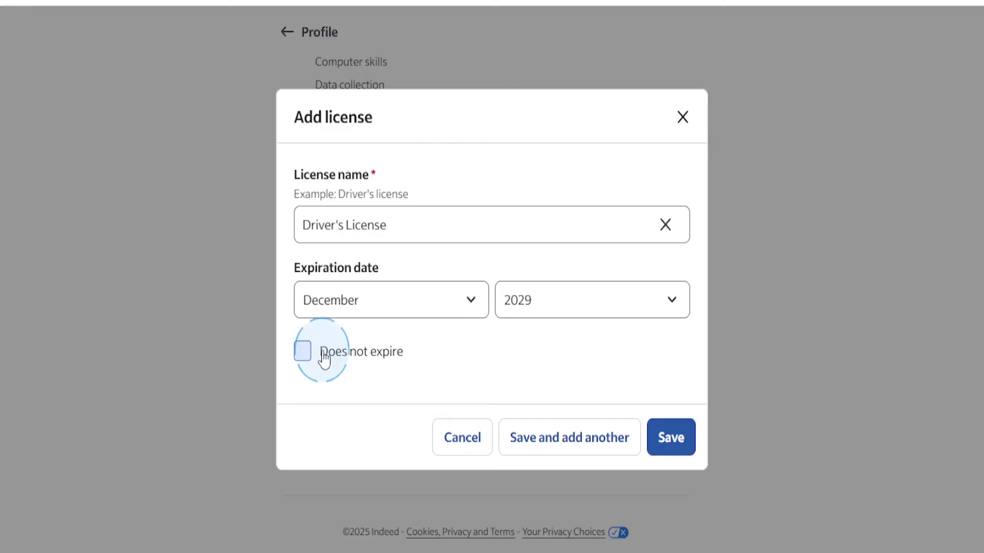
{"action": "left_click", "coordinate": [674, 451]}
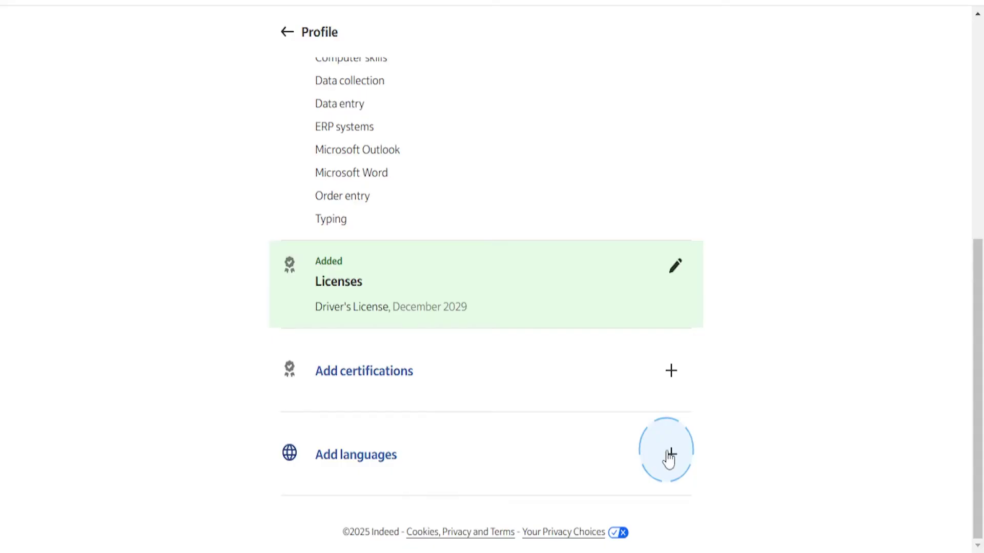
Add a CPA license marked as not expiring
{"action": "left_click", "coordinate": [678, 267]}
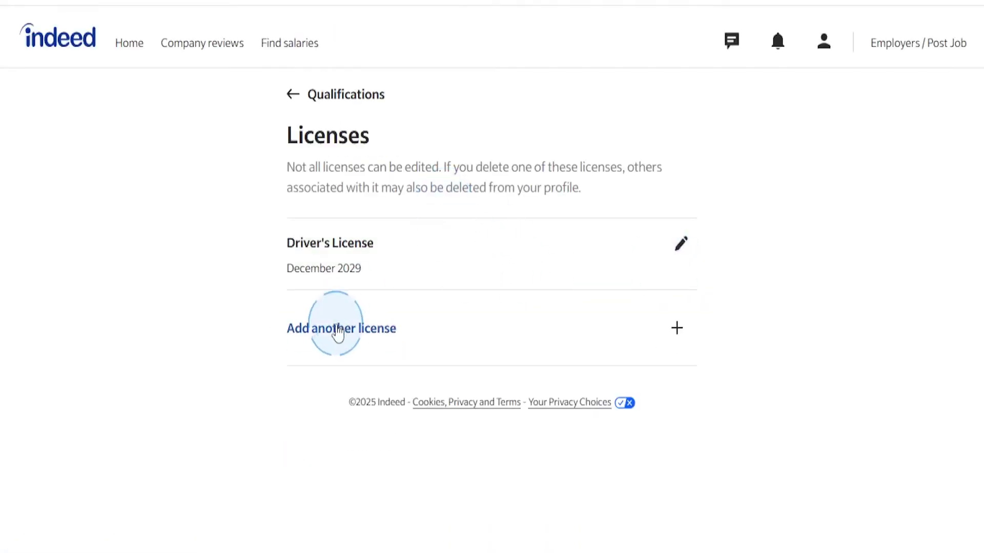
{"action": "left_click", "coordinate": [337, 332]}
{"action": "left_click", "coordinate": [374, 213]}
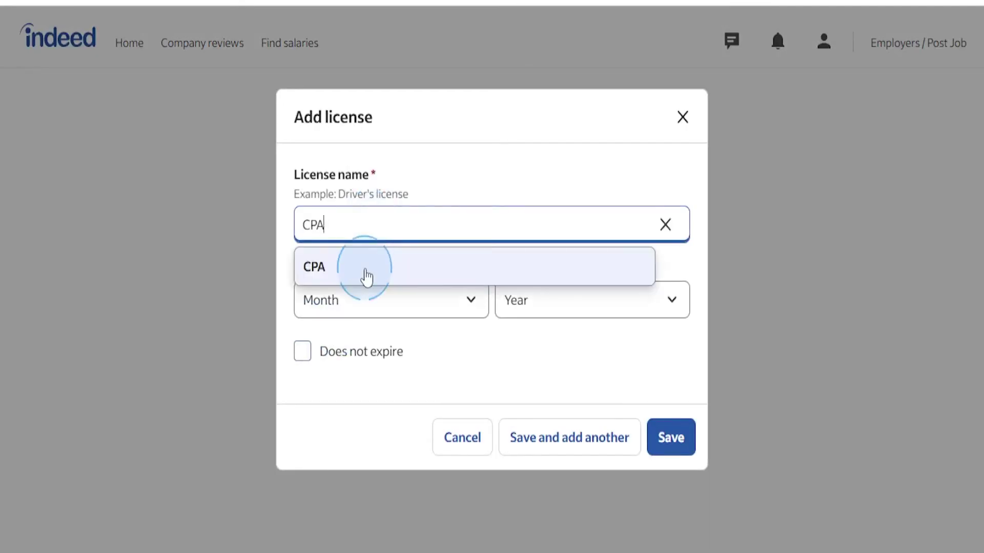
{"action": "left_click", "coordinate": [366, 277]}
{"action": "left_click", "coordinate": [369, 287]}
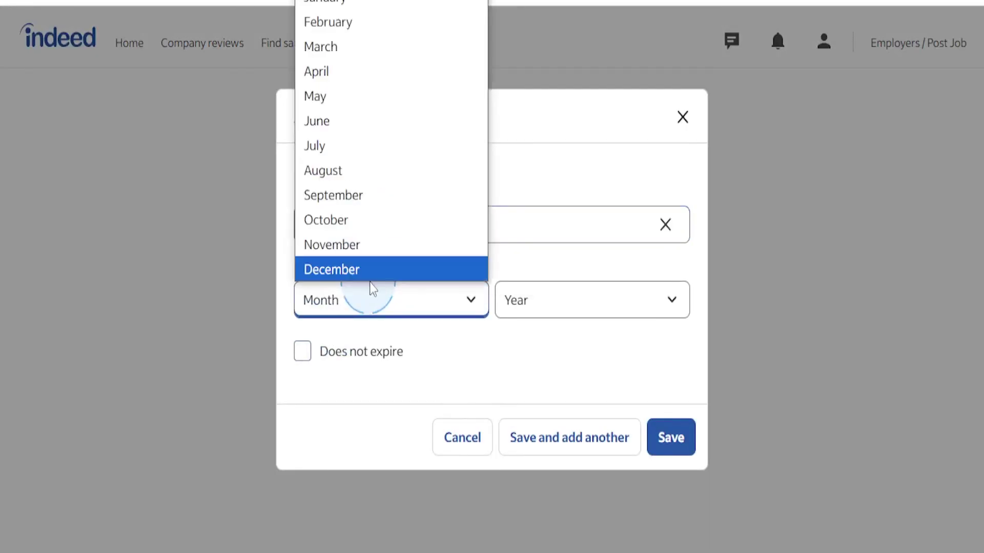
{"action": "left_click", "coordinate": [375, 304]}
{"action": "left_click", "coordinate": [303, 352]}
{"action": "left_click", "coordinate": [687, 444]}
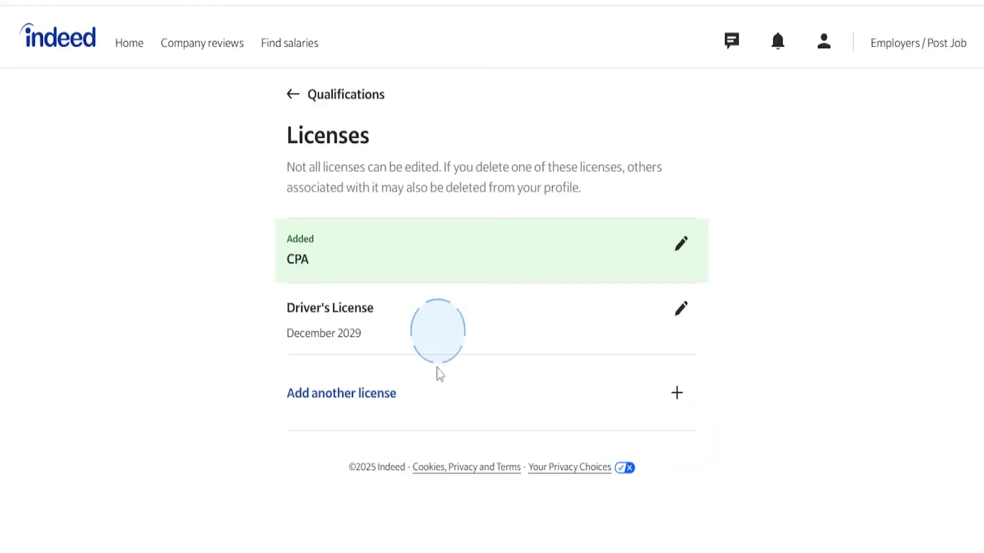
Return to the Qualifications overview and scroll to the Licenses section showing CPA and Driver's License
{"action": "left_click", "coordinate": [292, 94]}
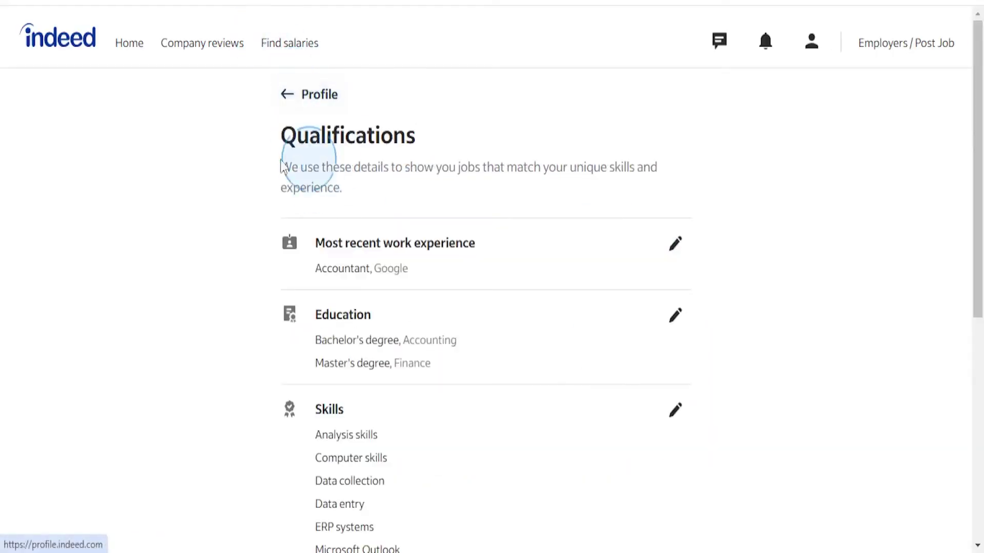
{"action": "scroll", "coordinate": [307, 256], "scroll_direction": "down", "scroll_amount": 8}
{"action": "scroll", "coordinate": [345, 224], "scroll_direction": "up", "scroll_amount": 7}
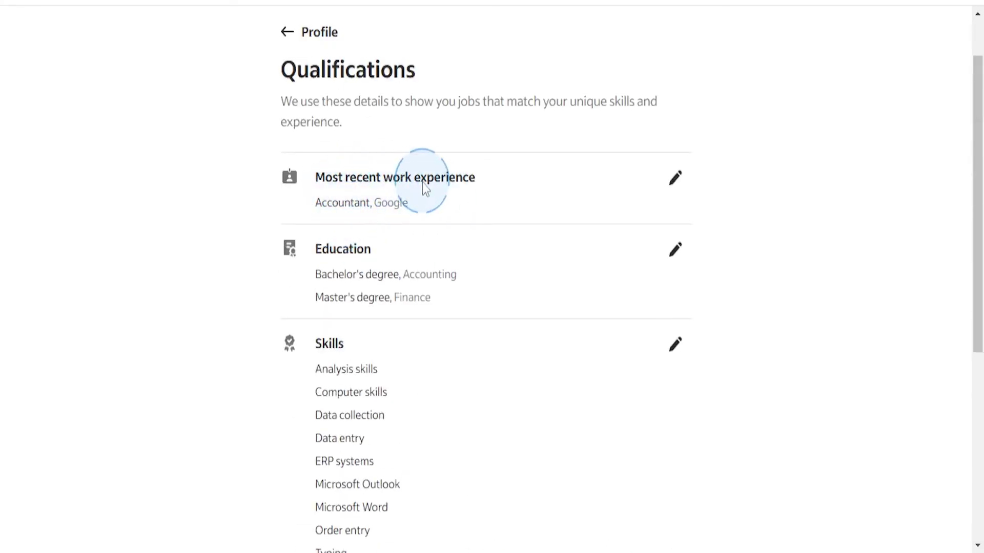
{"action": "scroll", "coordinate": [328, 272], "scroll_direction": "down", "scroll_amount": 4}
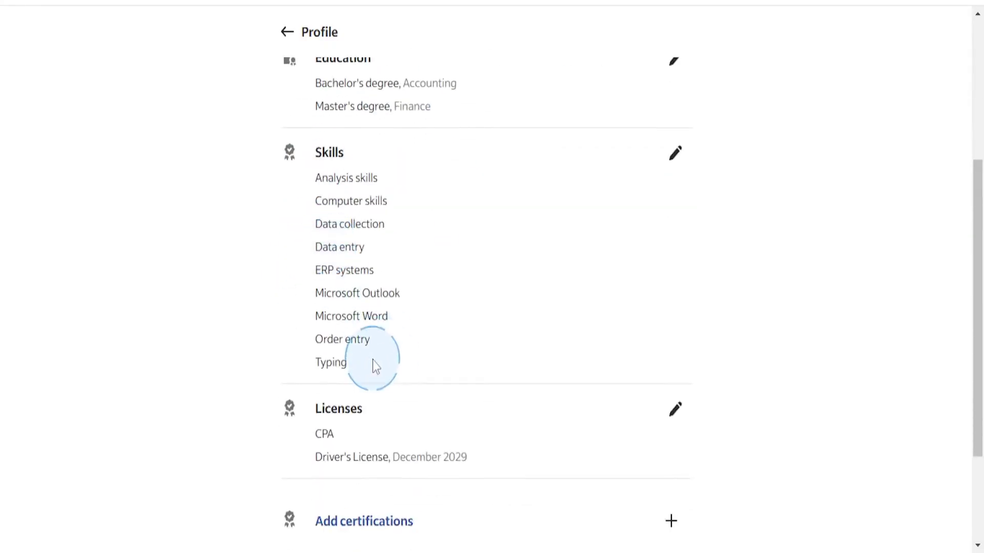
{"action": "scroll", "coordinate": [376, 366], "scroll_direction": "down", "scroll_amount": 3}
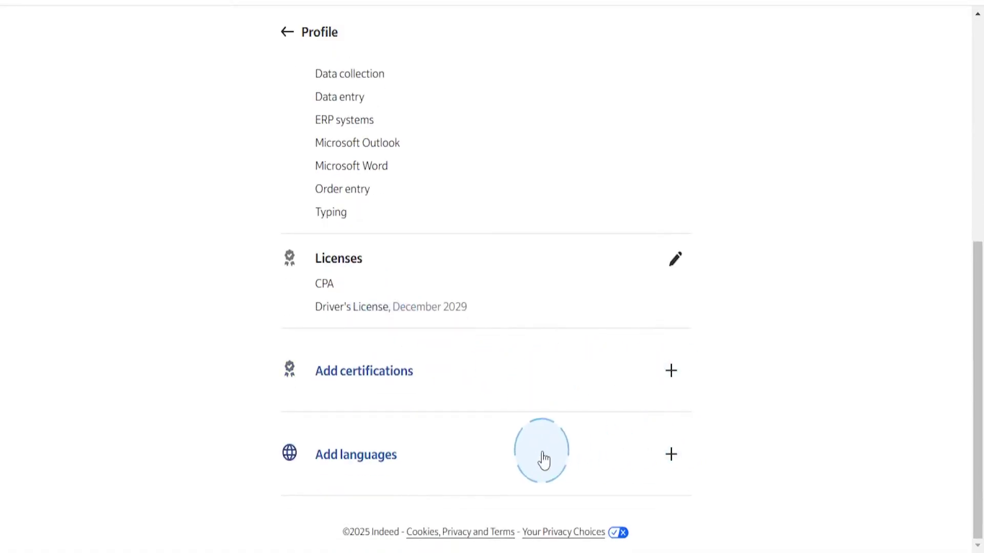
Add English at Fluent proficiency and start another language entry
{"action": "left_click", "coordinate": [408, 474]}
{"action": "left_click", "coordinate": [413, 245]}
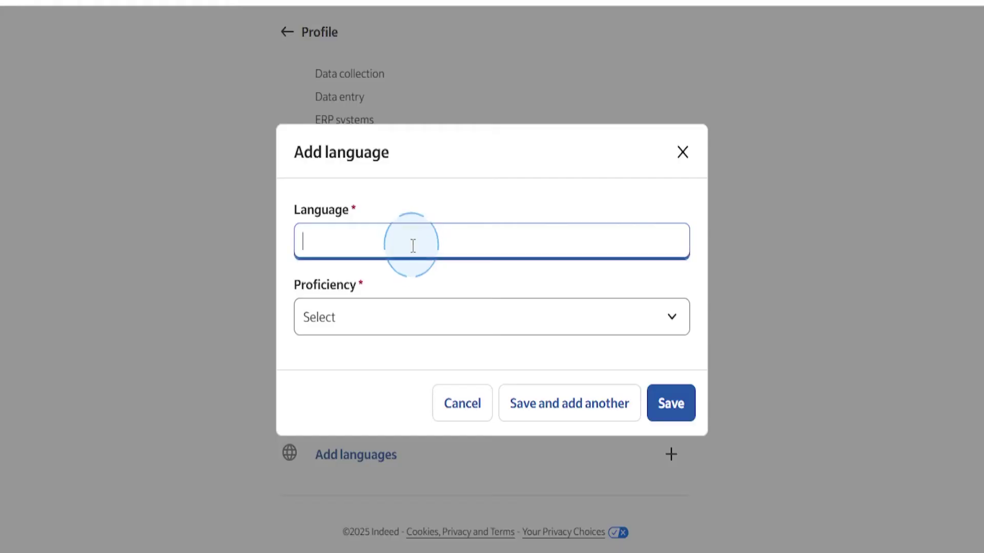
{"action": "type", "text": "ENGLISH"}
{"action": "left_click", "coordinate": [410, 281]}
{"action": "left_click", "coordinate": [396, 324]}
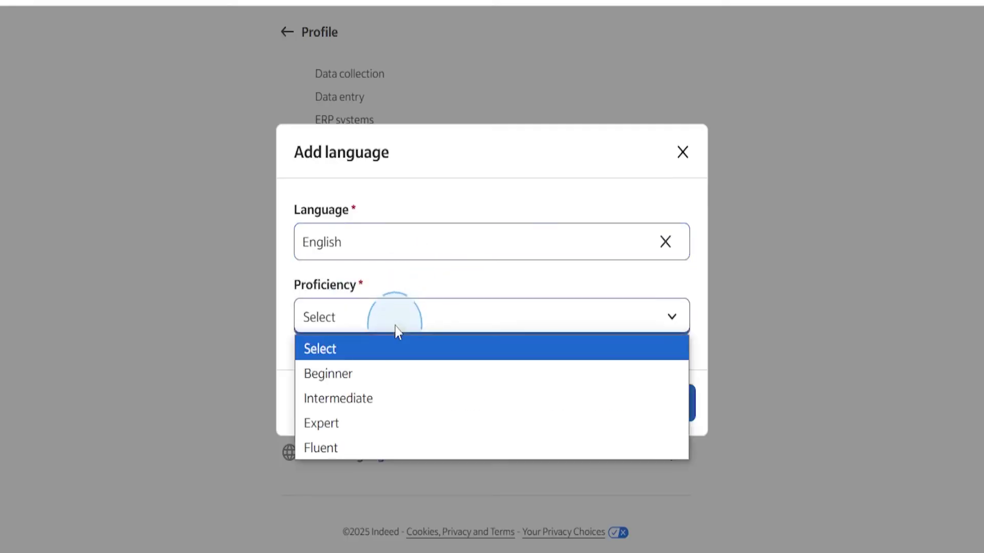
{"action": "left_click", "coordinate": [339, 454]}
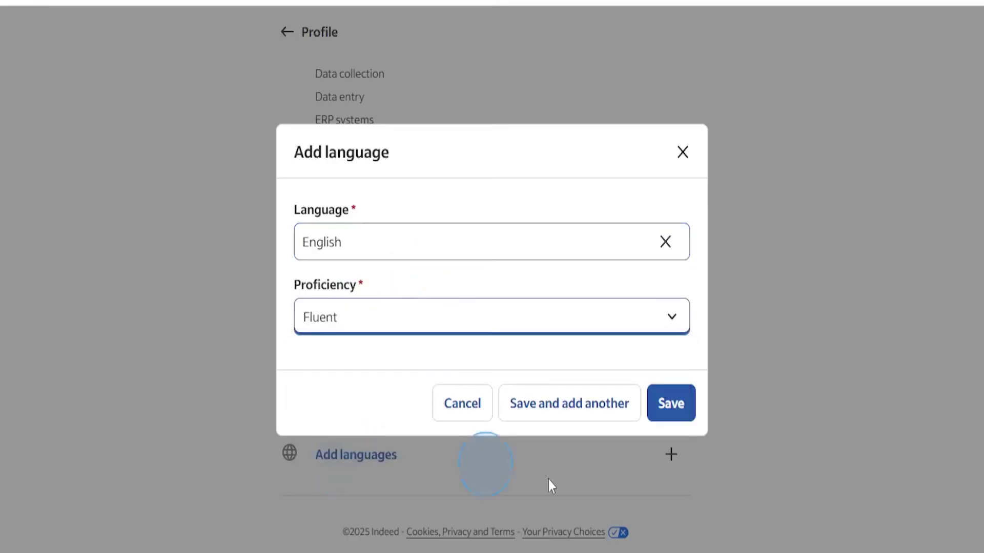
{"action": "left_click", "coordinate": [569, 419]}
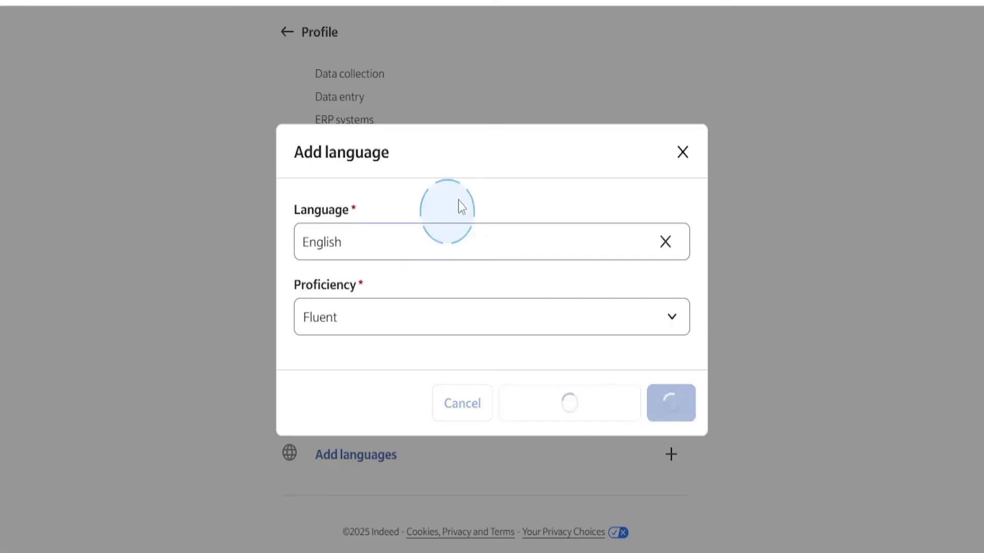
Add Swahili at Fluent proficiency
{"action": "left_click", "coordinate": [437, 234]}
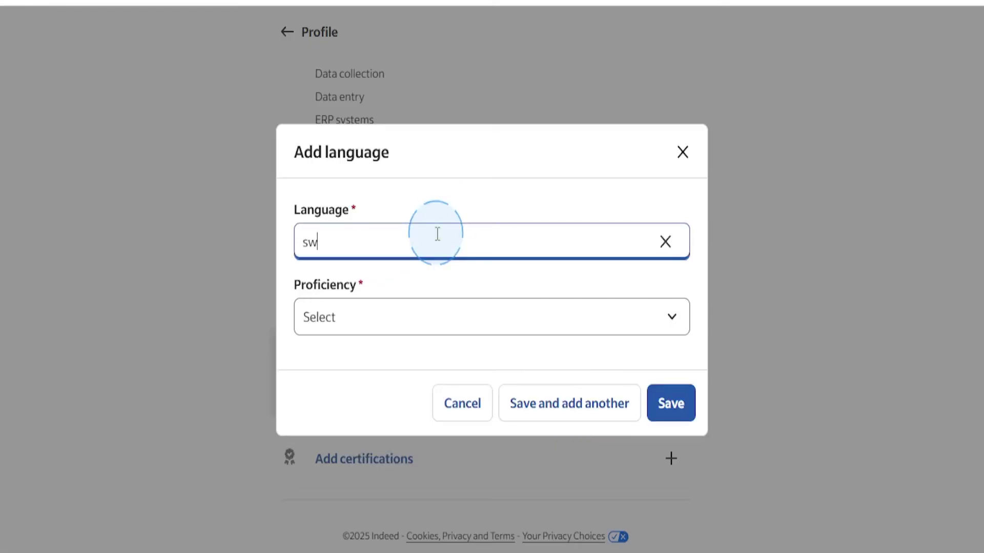
{"action": "type", "text": "swahi"}
{"action": "left_click", "coordinate": [415, 284]}
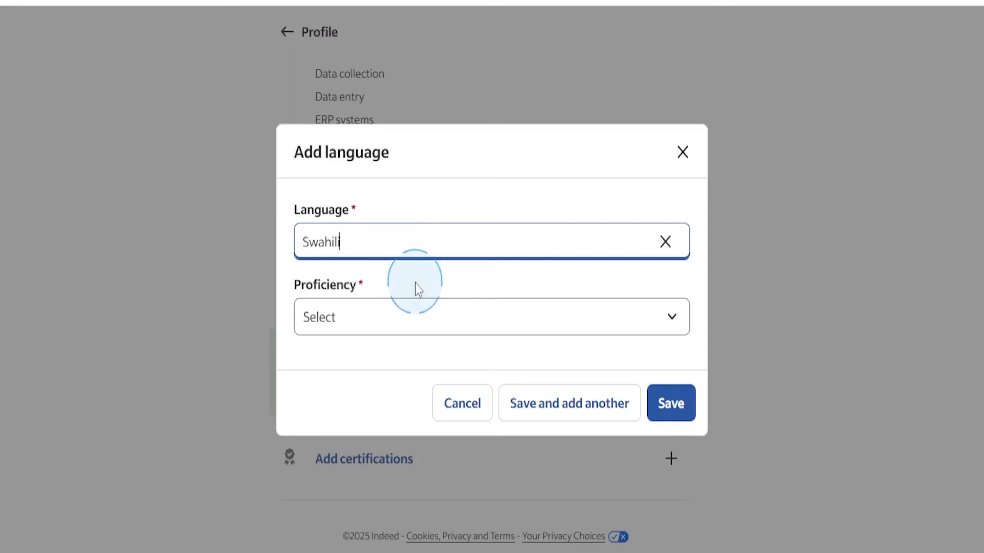
{"action": "left_click", "coordinate": [403, 328]}
{"action": "left_click", "coordinate": [373, 447]}
{"action": "left_click", "coordinate": [579, 369]}
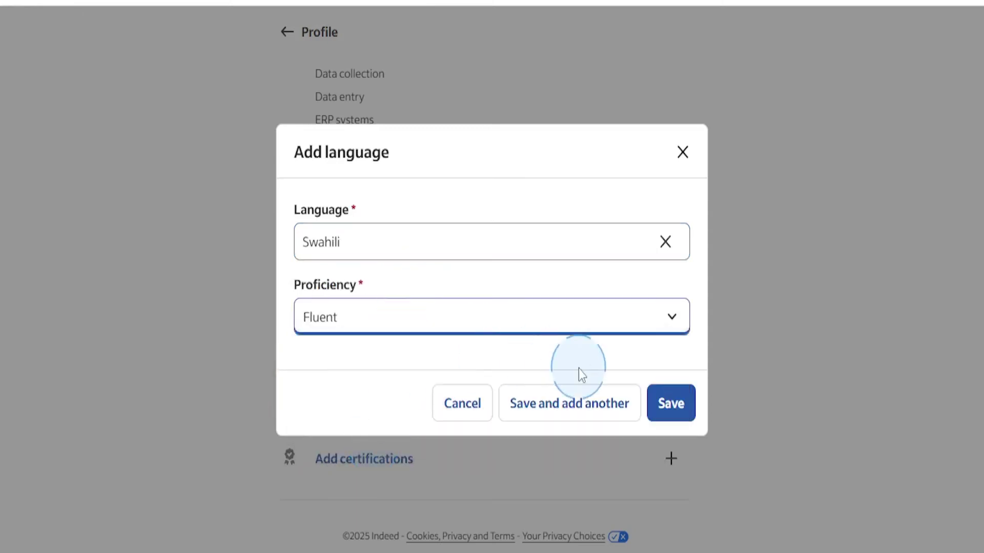
{"action": "left_click", "coordinate": [678, 407]}
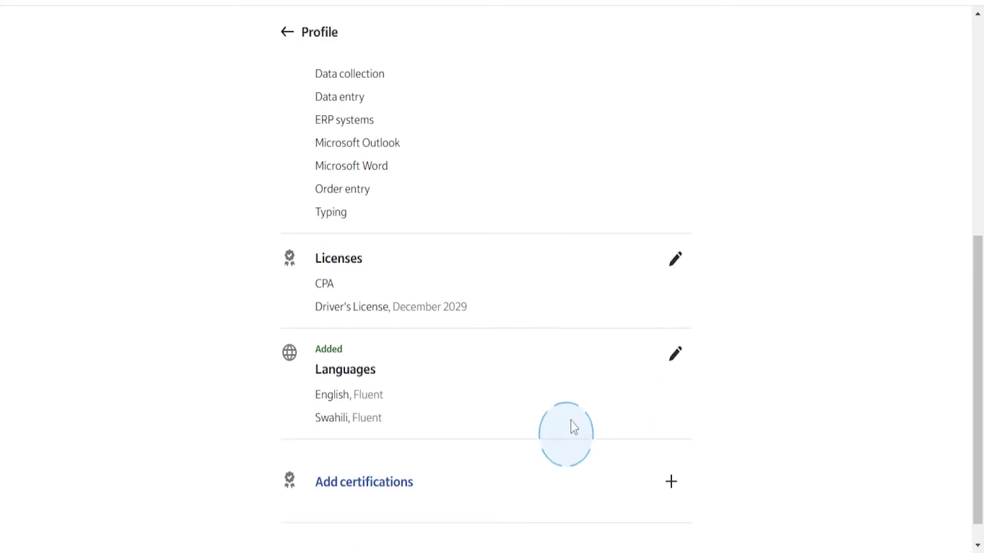
Go back from Qualifications to the main profile and open the Job preferences page
{"action": "scroll", "coordinate": [538, 318], "scroll_direction": "up", "scroll_amount": 8}
{"action": "left_click", "coordinate": [283, 96]}
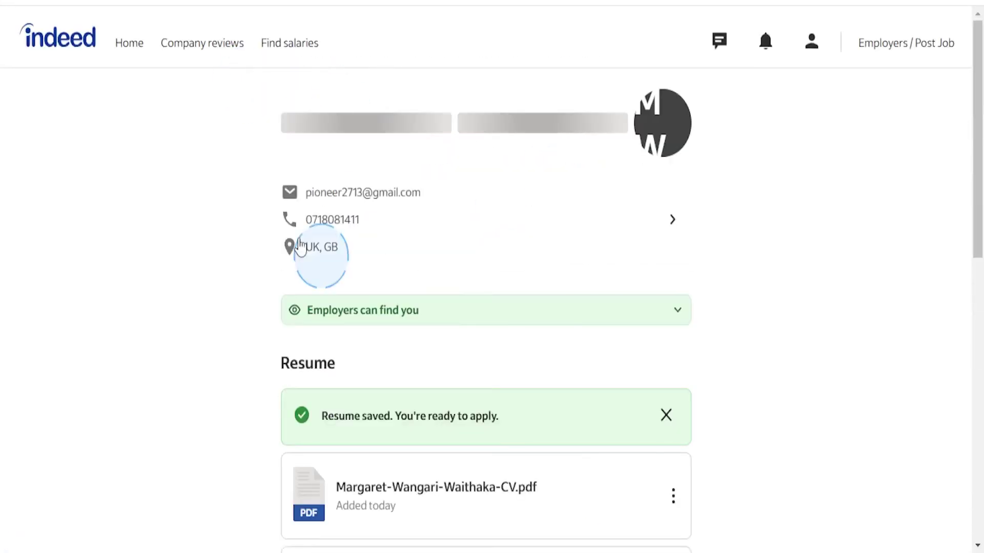
{"action": "scroll", "coordinate": [341, 281], "scroll_direction": "down", "scroll_amount": 10}
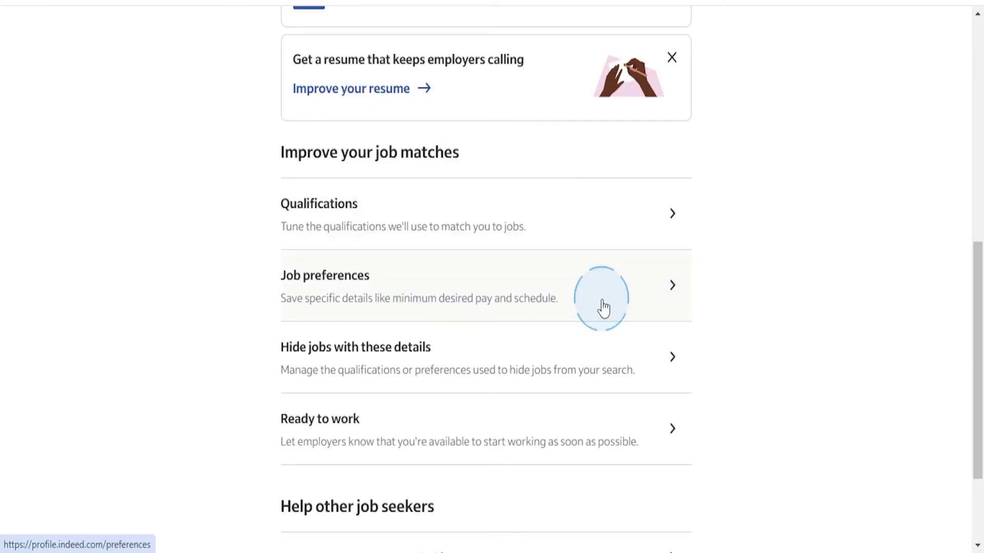
{"action": "left_click", "coordinate": [603, 308]}
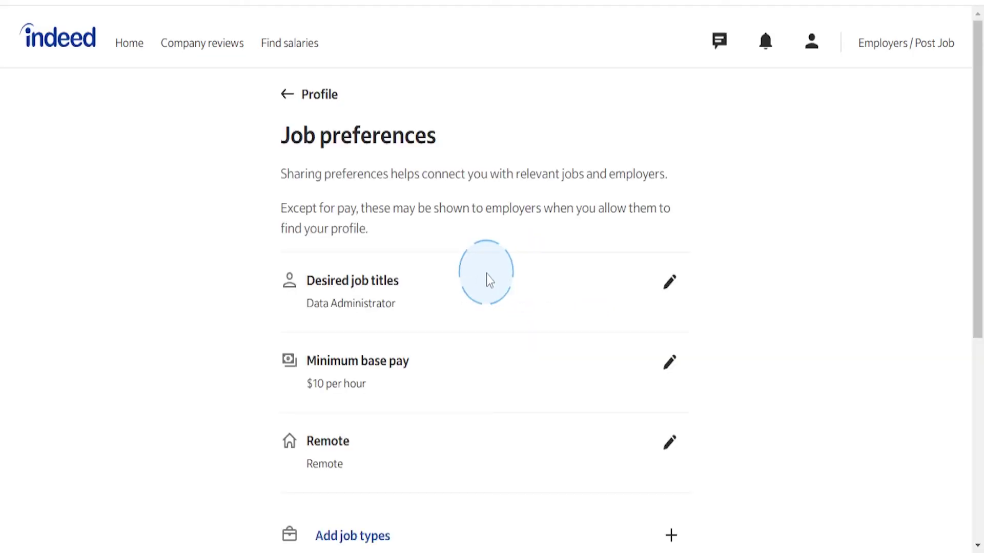
Replace the desired job title Data Administrator with the Accountant suggestion and save
{"action": "scroll", "coordinate": [379, 282], "scroll_direction": "down", "scroll_amount": 2}
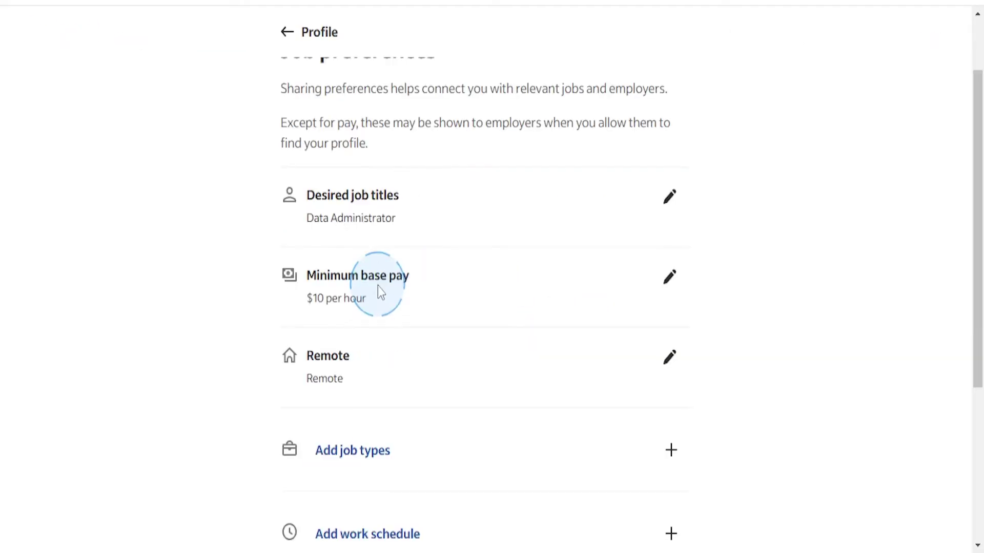
{"action": "scroll", "coordinate": [387, 251], "scroll_direction": "up", "scroll_amount": 2}
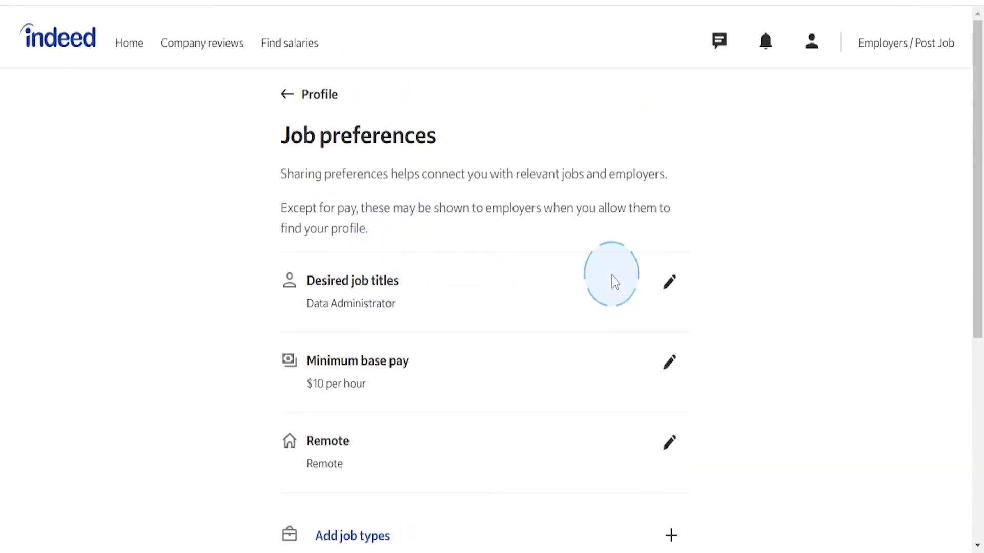
{"action": "left_click", "coordinate": [670, 281]}
{"action": "triple_click", "coordinate": [445, 268]}
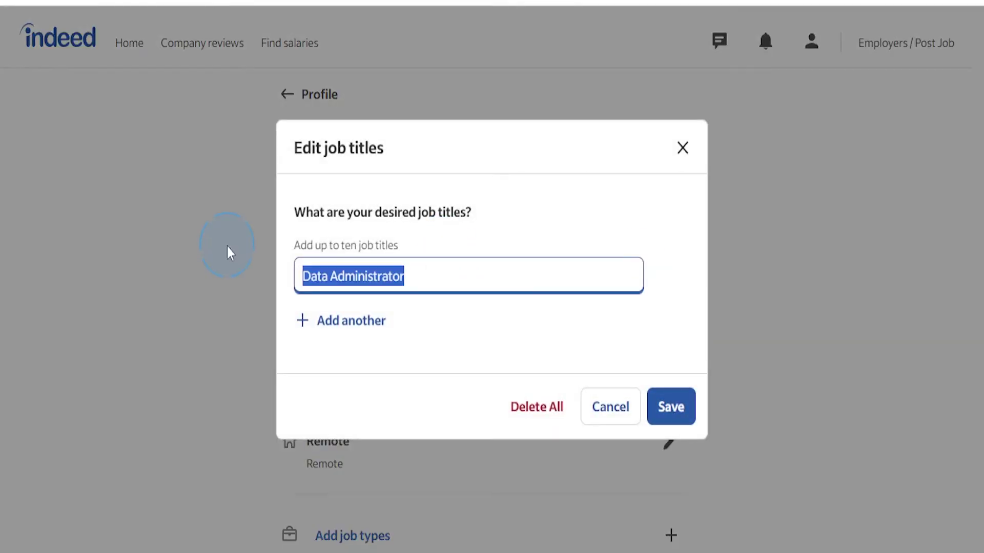
{"action": "type", "text": "Acc"}
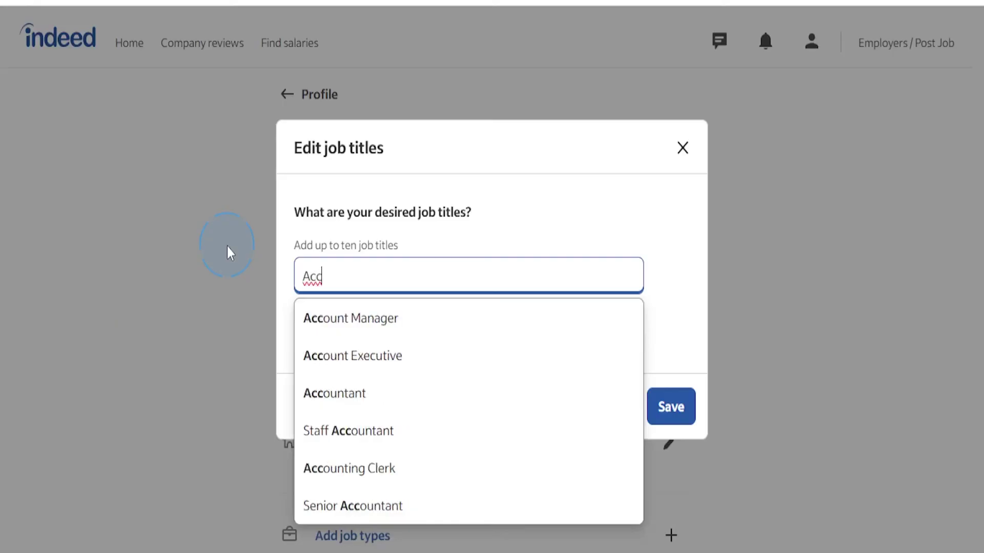
{"action": "left_click", "coordinate": [340, 397]}
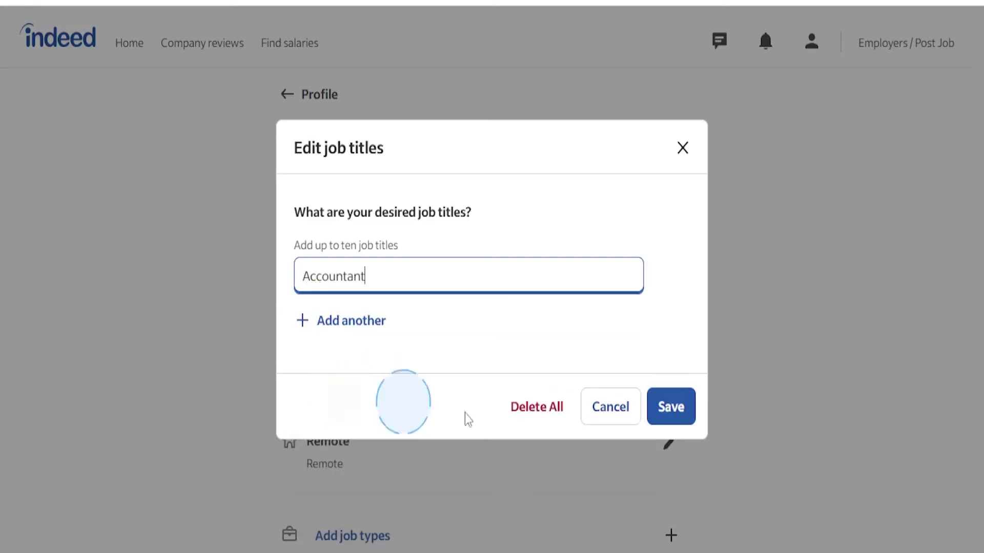
{"action": "left_click", "coordinate": [673, 407]}
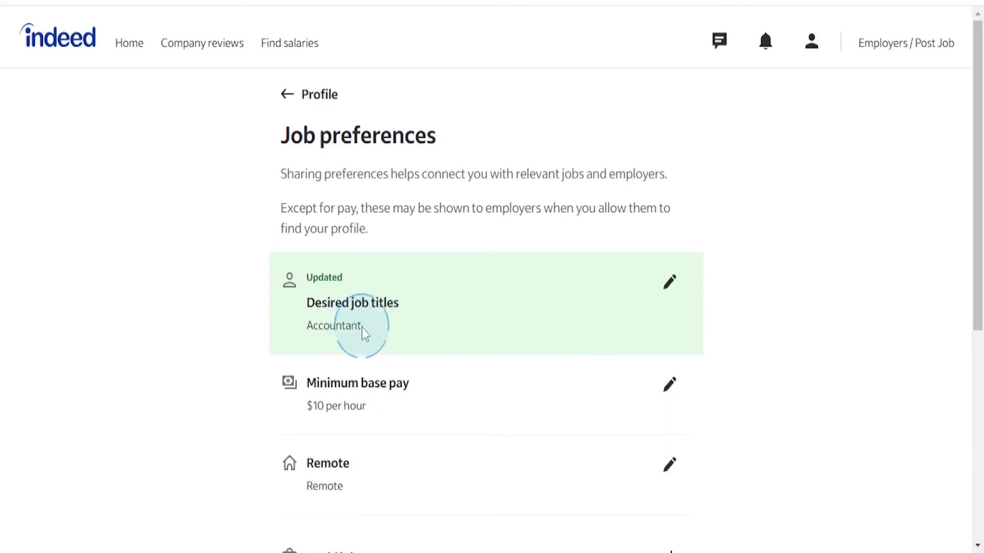
Change the minimum base pay from $10 per hour to $40,000 per year and save
{"action": "left_click", "coordinate": [667, 386]}
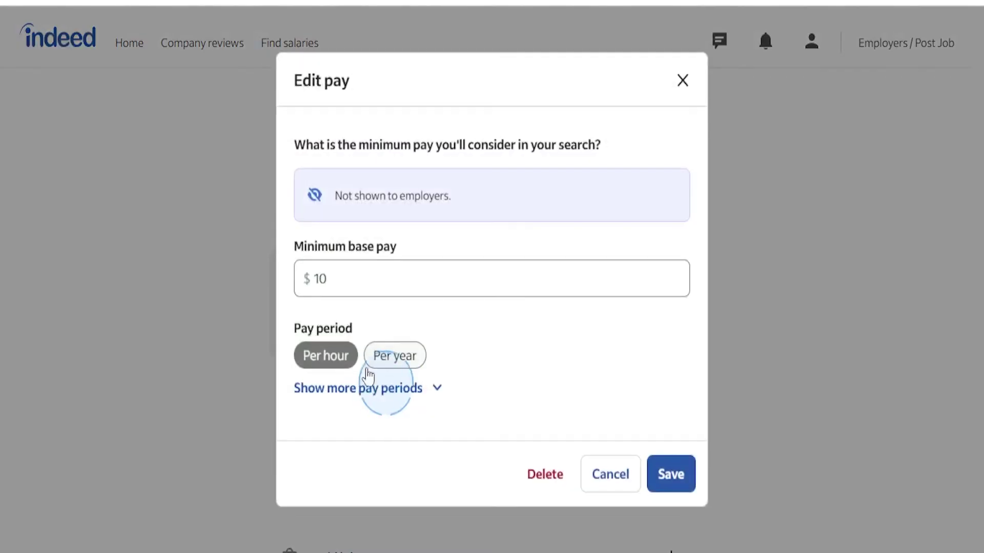
{"action": "left_click", "coordinate": [390, 356]}
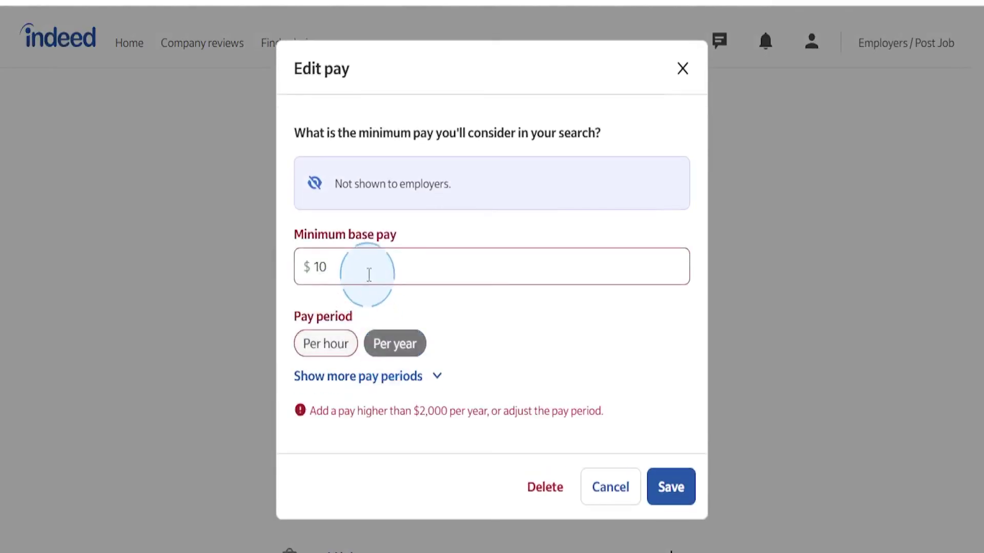
{"action": "left_click_drag", "start_coordinate": [367, 272], "coordinate": [271, 273]}
{"action": "type", "text": "400000"}
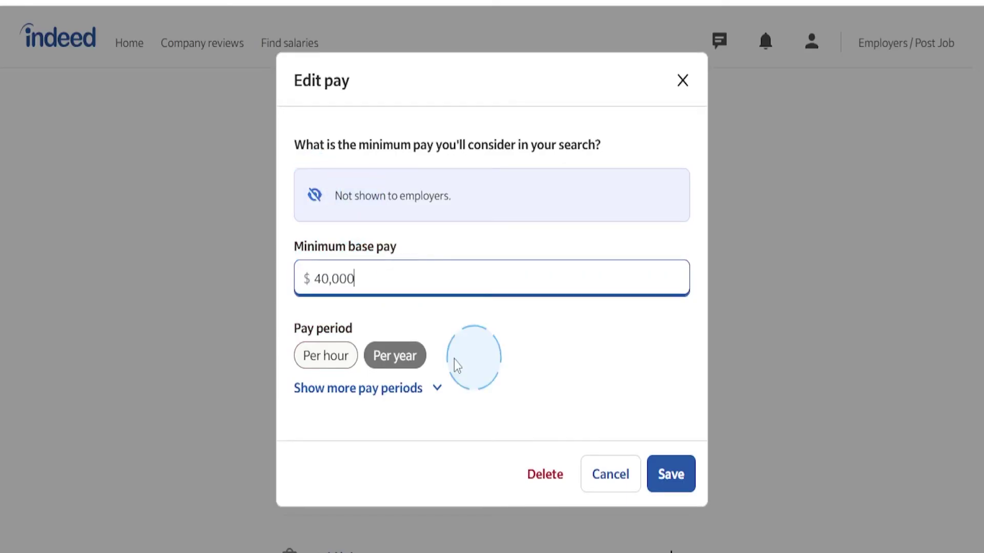
{"action": "left_click", "coordinate": [430, 394]}
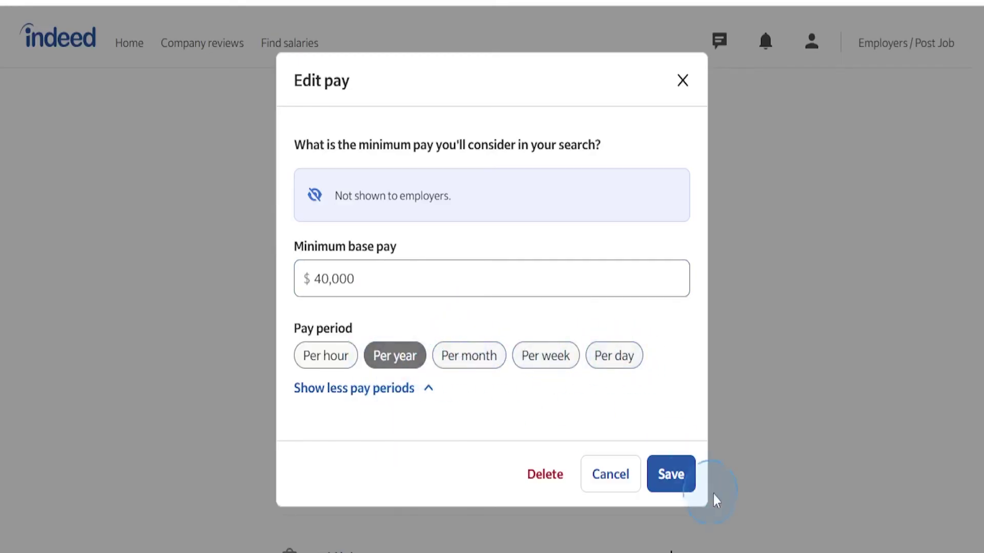
{"action": "left_click", "coordinate": [676, 477]}
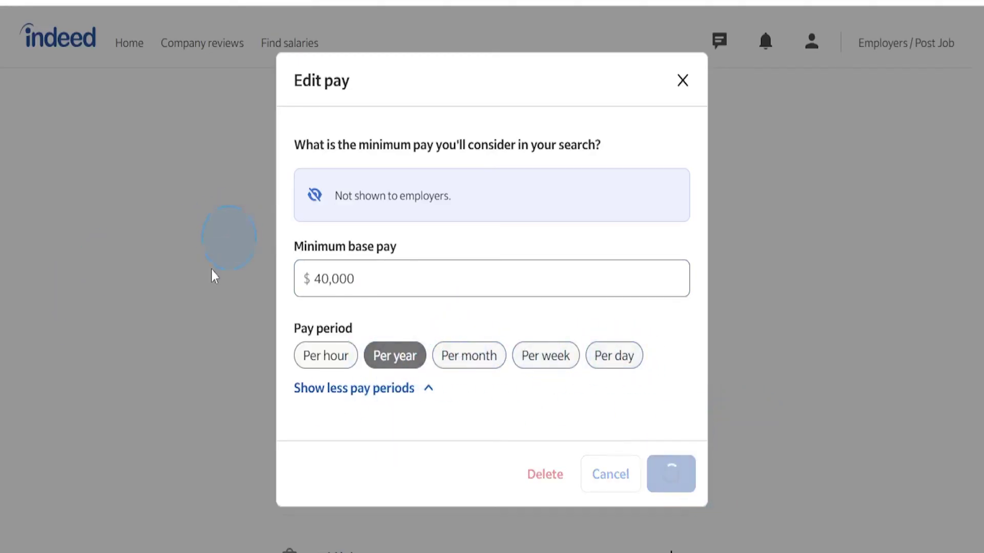
{"action": "scroll", "coordinate": [432, 382], "scroll_direction": "down", "scroll_amount": 3}
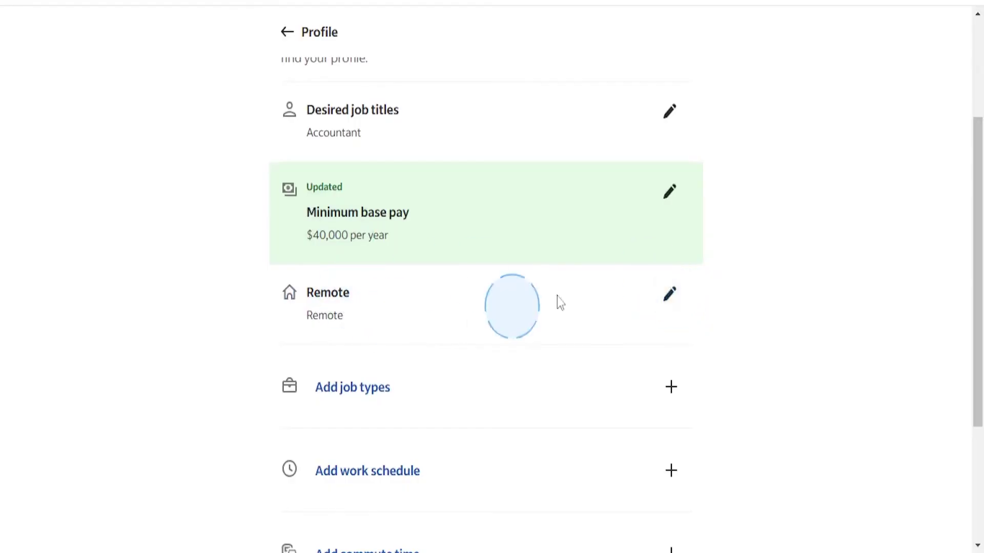
Add Hybrid work, In-person and Temporarily remote alongside Remote as desired work settings
{"action": "left_click", "coordinate": [668, 294]}
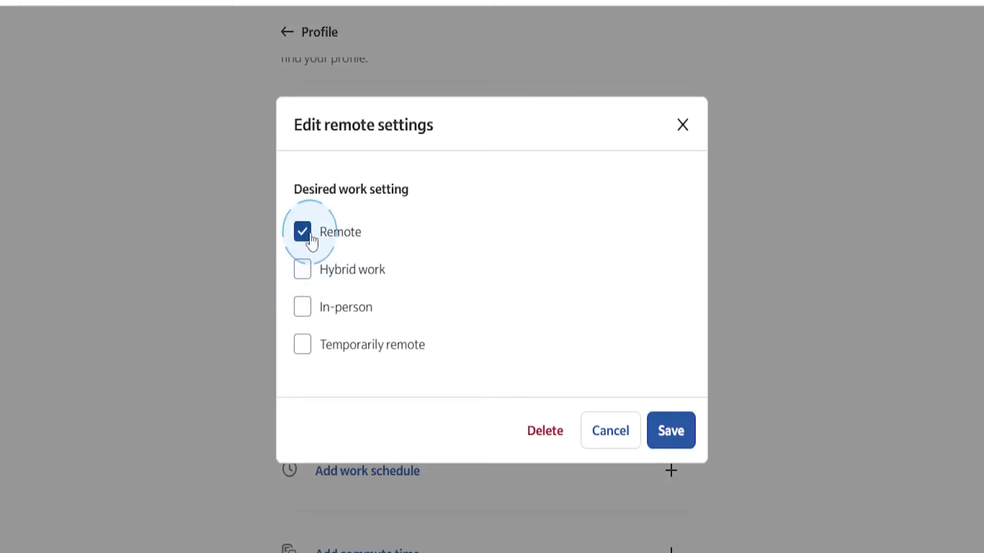
{"action": "left_click", "coordinate": [304, 278]}
{"action": "left_click", "coordinate": [305, 314]}
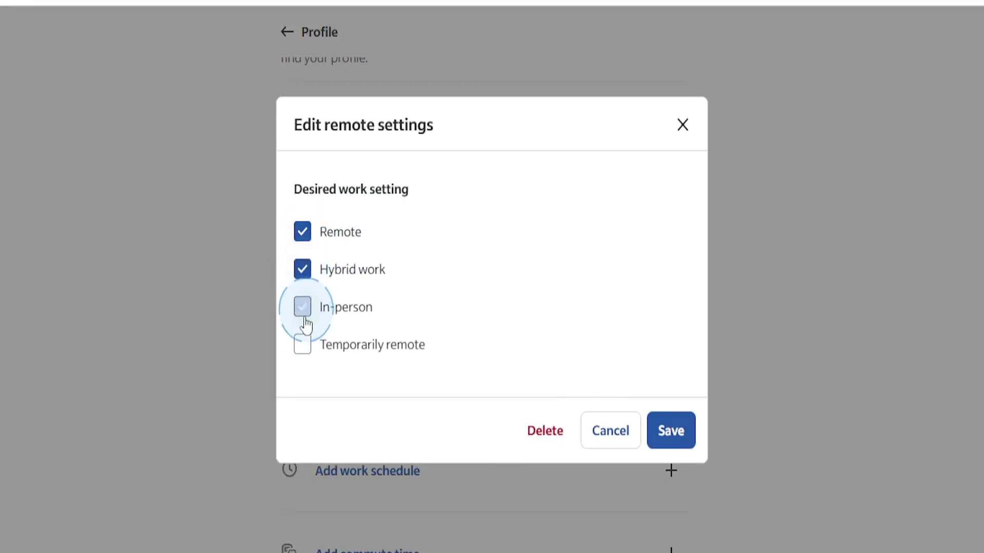
{"action": "left_click", "coordinate": [308, 356]}
{"action": "left_click", "coordinate": [676, 438]}
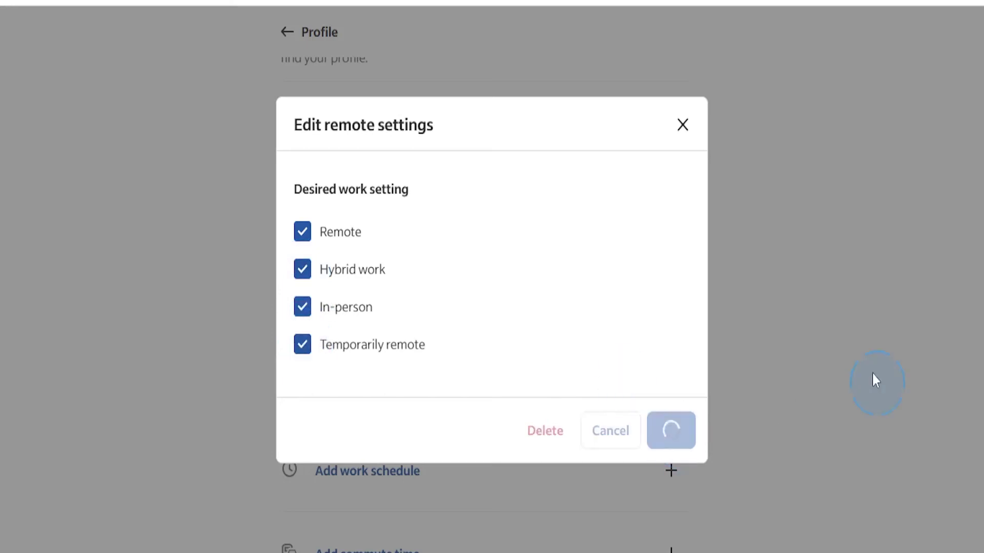
Add Contract, Full-time and Part-time as desired job types and save them
{"action": "scroll", "coordinate": [470, 403], "scroll_direction": "down", "scroll_amount": 2}
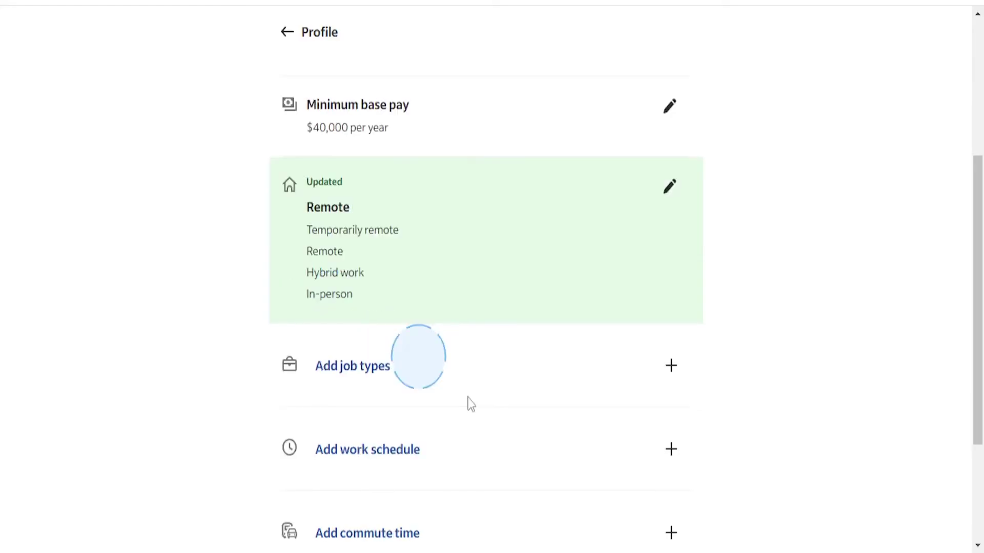
{"action": "left_click", "coordinate": [417, 382]}
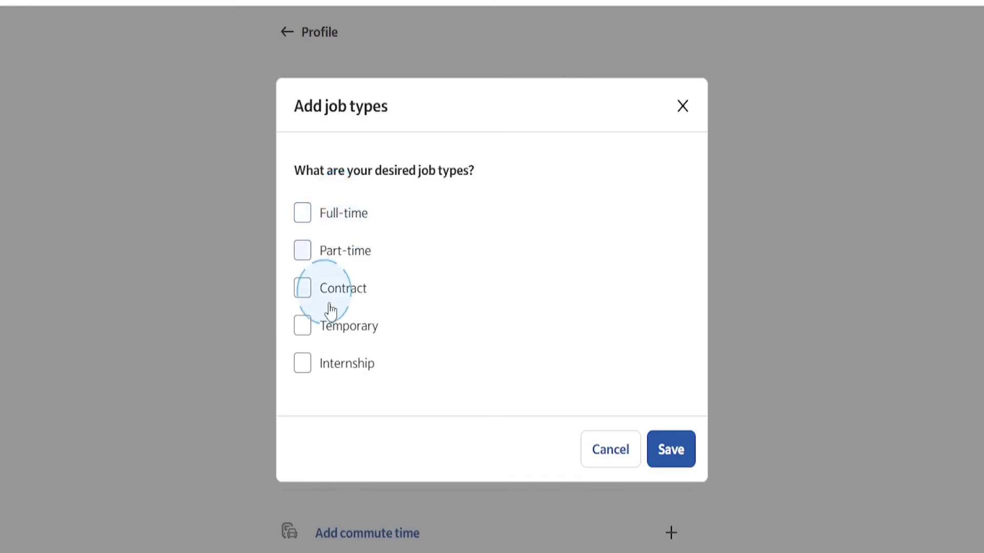
{"action": "left_click", "coordinate": [315, 298]}
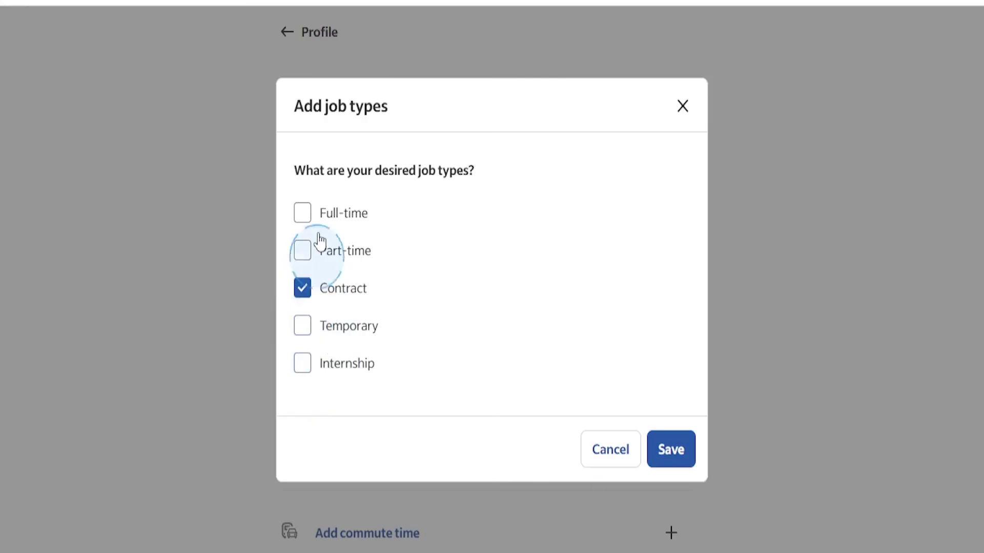
{"action": "left_click", "coordinate": [307, 218]}
{"action": "left_click", "coordinate": [305, 251]}
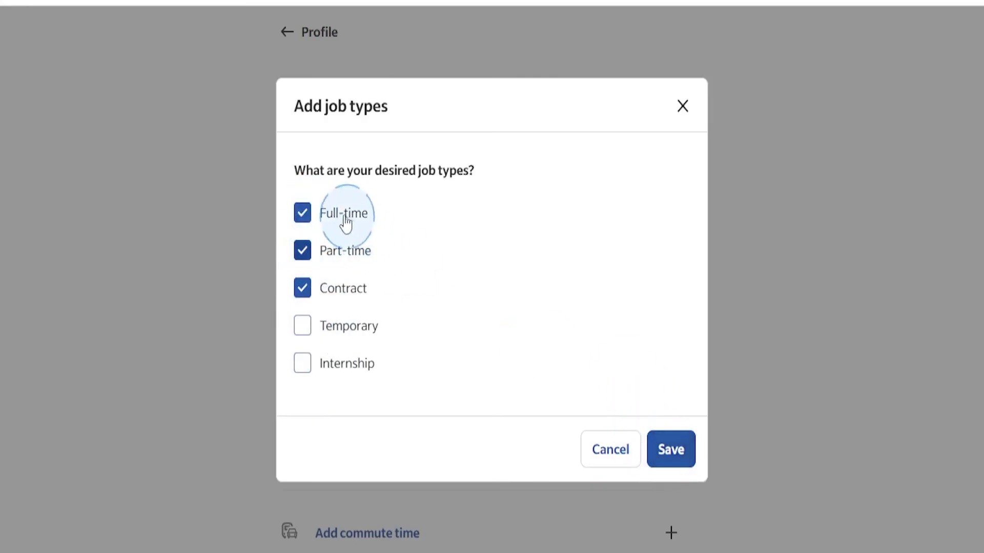
{"action": "left_click", "coordinate": [671, 451]}
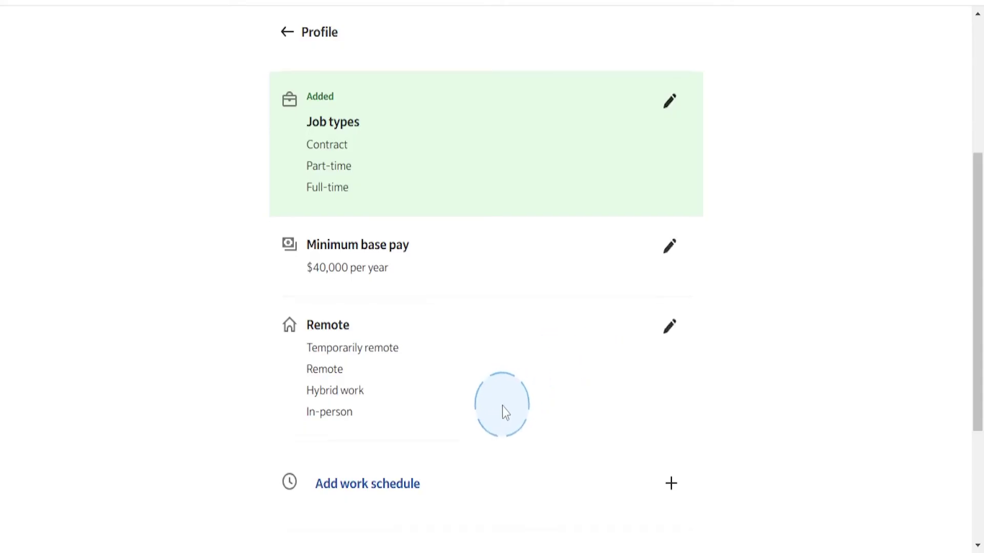
Browse the work schedule options, then close the dialog without choosing any schedule
{"action": "scroll", "coordinate": [500, 410], "scroll_direction": "down", "scroll_amount": 4}
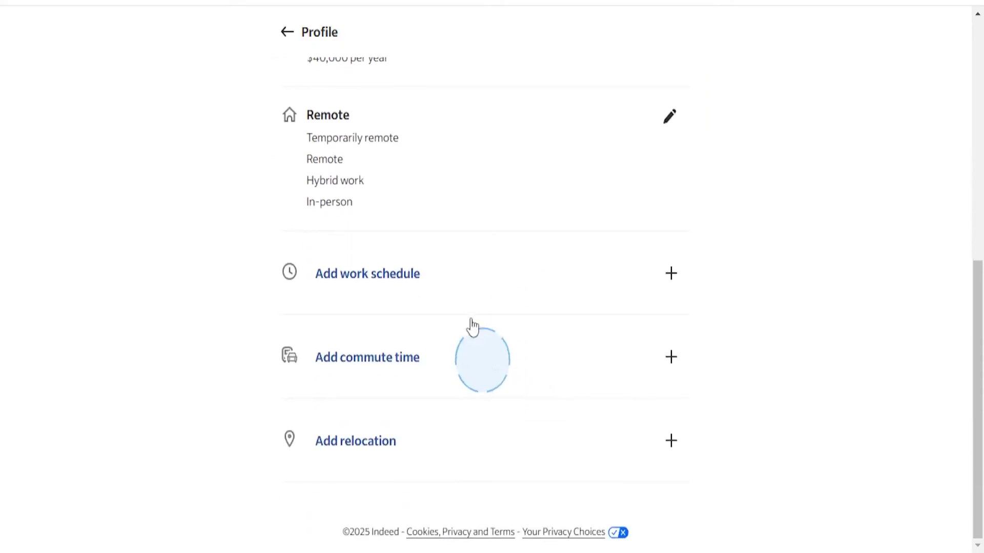
{"action": "left_click", "coordinate": [476, 284]}
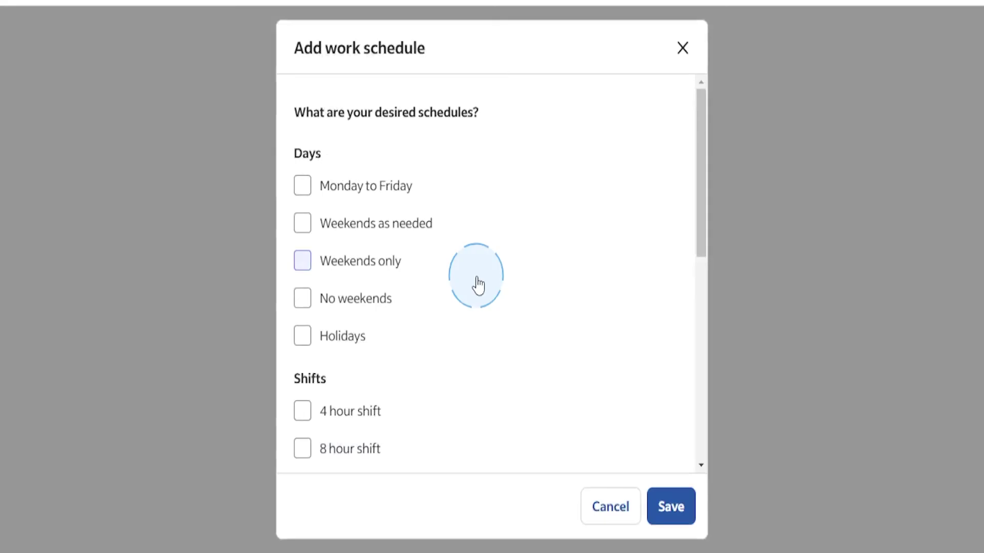
{"action": "scroll", "coordinate": [424, 235], "scroll_direction": "down", "scroll_amount": 2}
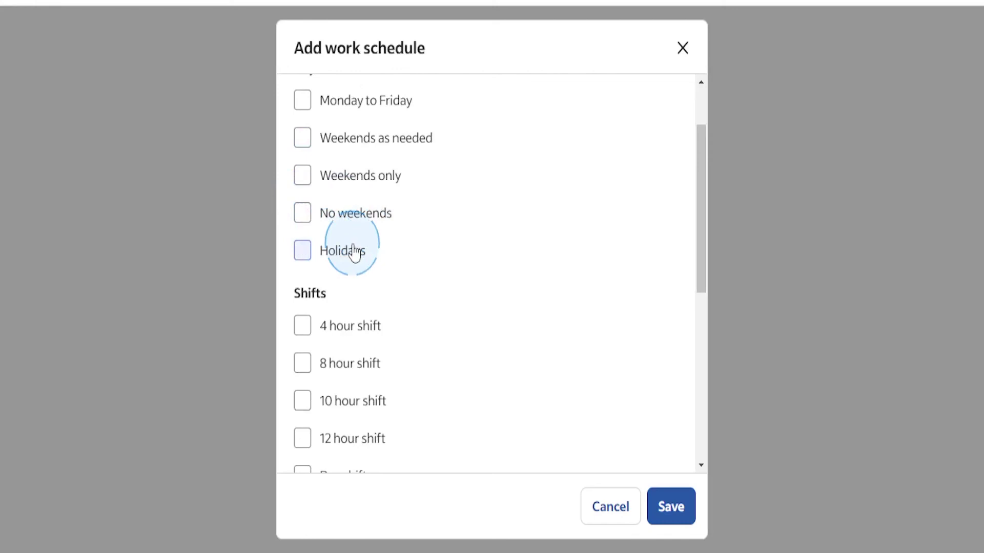
{"action": "scroll", "coordinate": [606, 272], "scroll_direction": "up", "scroll_amount": 2}
{"action": "scroll", "coordinate": [438, 314], "scroll_direction": "down", "scroll_amount": 2}
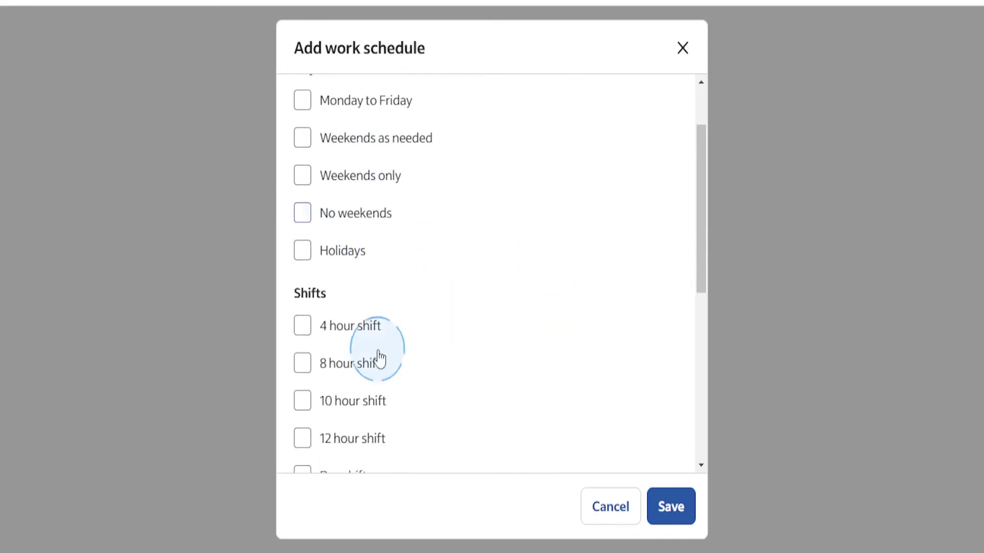
{"action": "scroll", "coordinate": [380, 359], "scroll_direction": "down", "scroll_amount": 2}
{"action": "scroll", "coordinate": [379, 359], "scroll_direction": "down", "scroll_amount": 4}
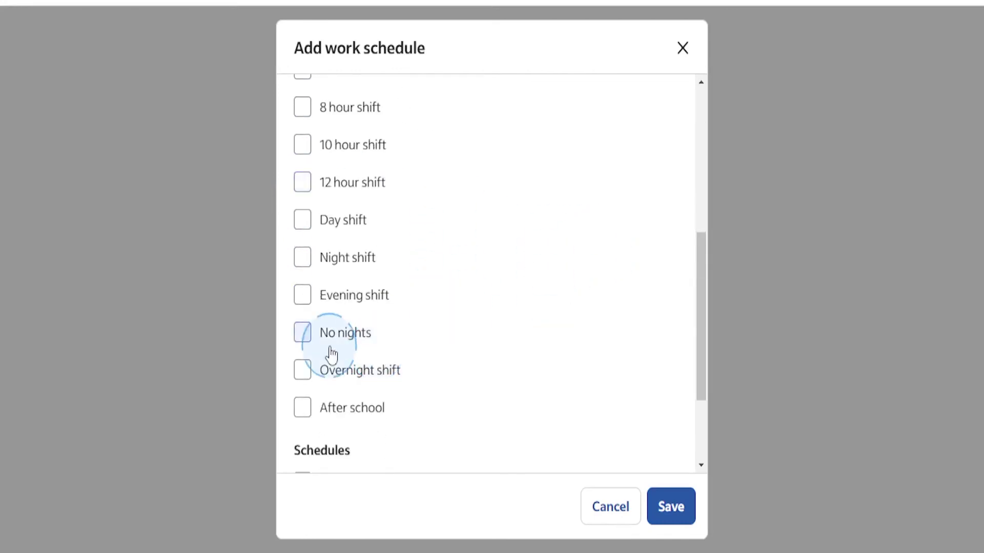
{"action": "scroll", "coordinate": [367, 223], "scroll_direction": "up", "scroll_amount": 4}
{"action": "scroll", "coordinate": [326, 271], "scroll_direction": "down", "scroll_amount": 1}
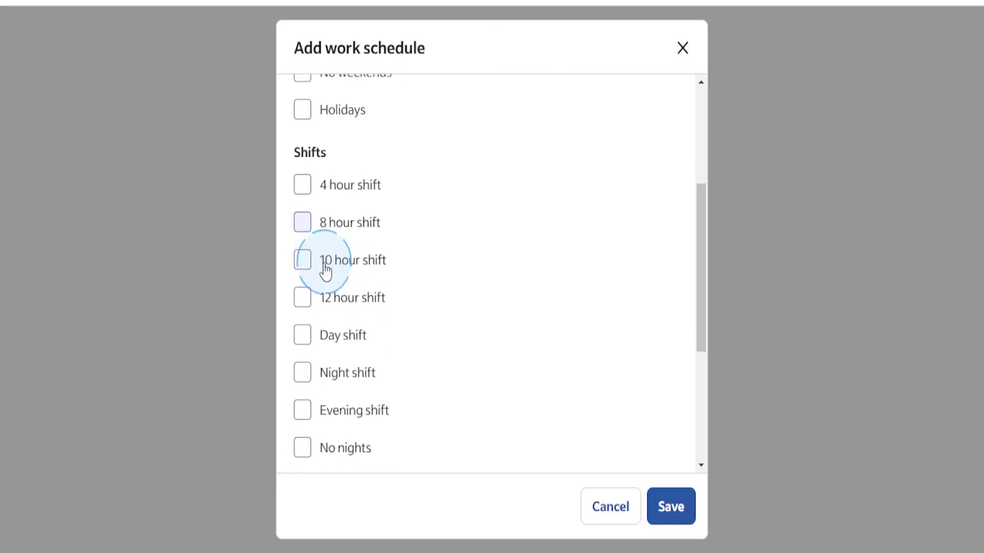
{"action": "scroll", "coordinate": [326, 271], "scroll_direction": "down", "scroll_amount": 5}
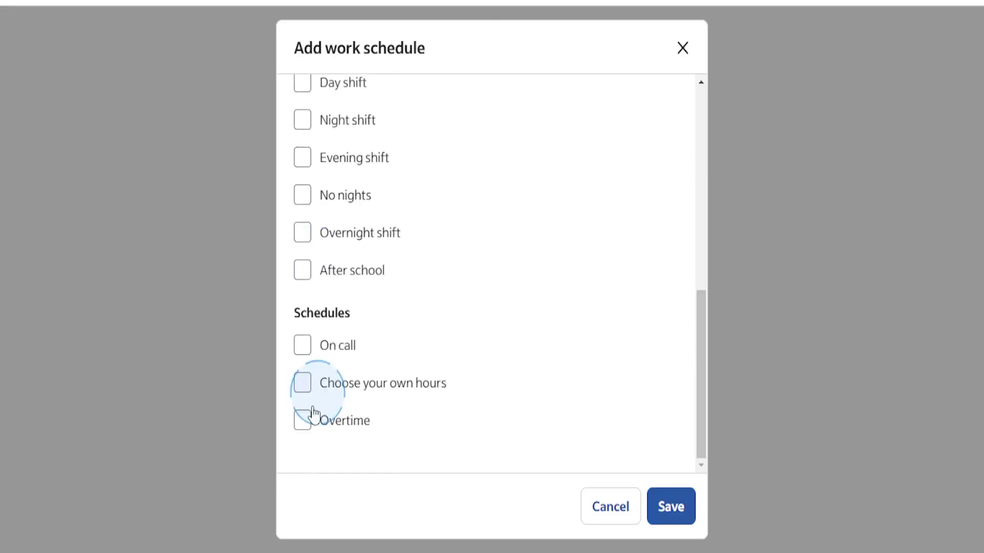
{"action": "left_click", "coordinate": [682, 48]}
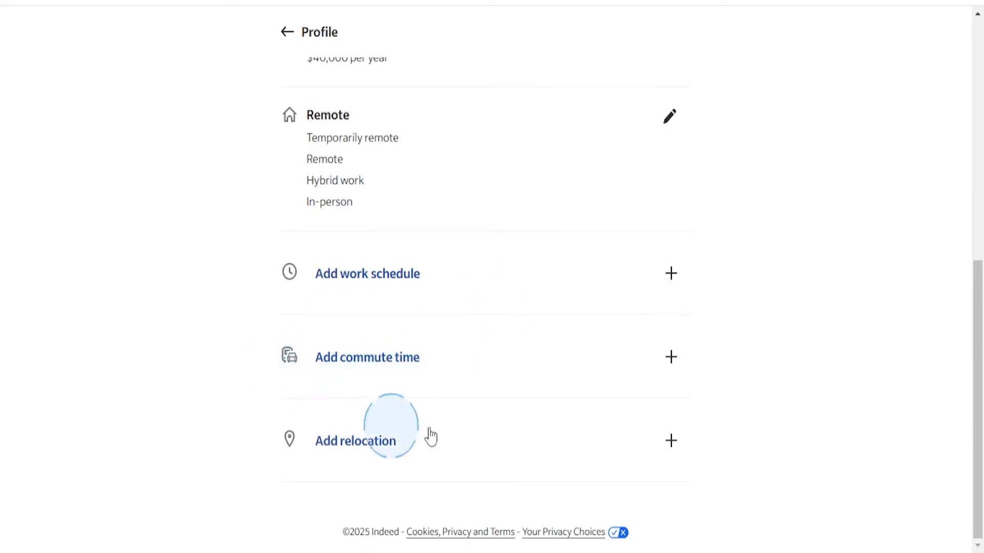
{"action": "scroll", "coordinate": [488, 391], "scroll_direction": "up", "scroll_amount": 9}
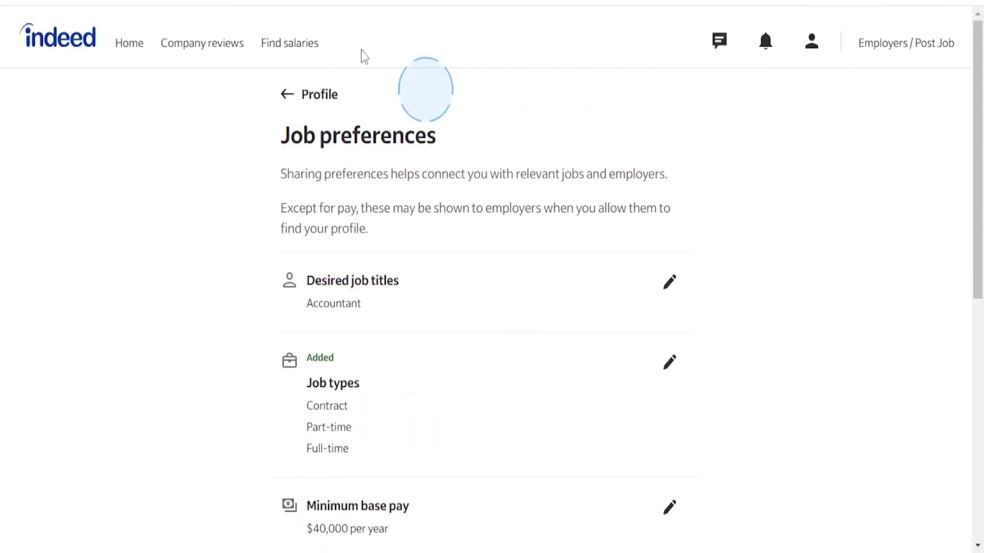
{"action": "scroll", "coordinate": [441, 327], "scroll_direction": "down", "scroll_amount": 9}
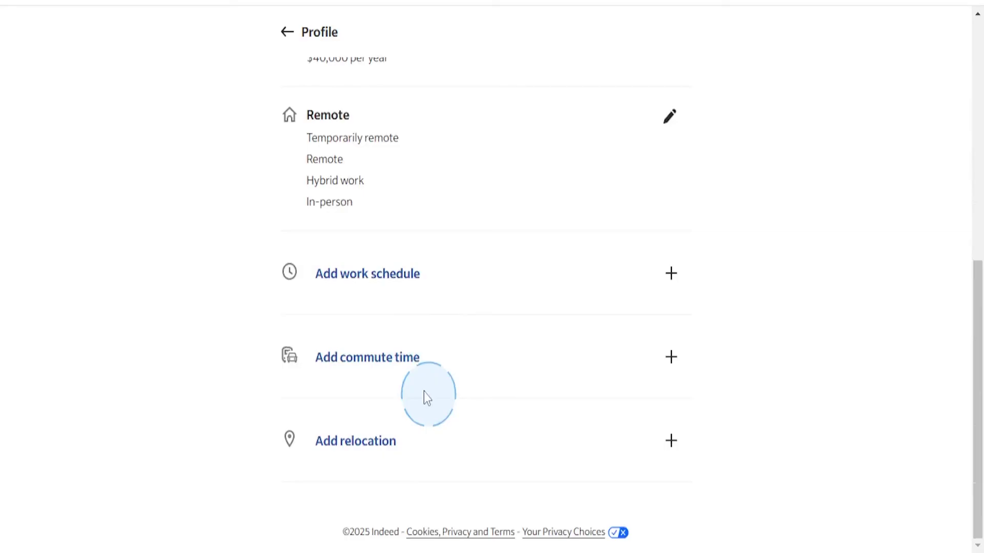
{"action": "scroll", "coordinate": [358, 292], "scroll_direction": "up", "scroll_amount": 8}
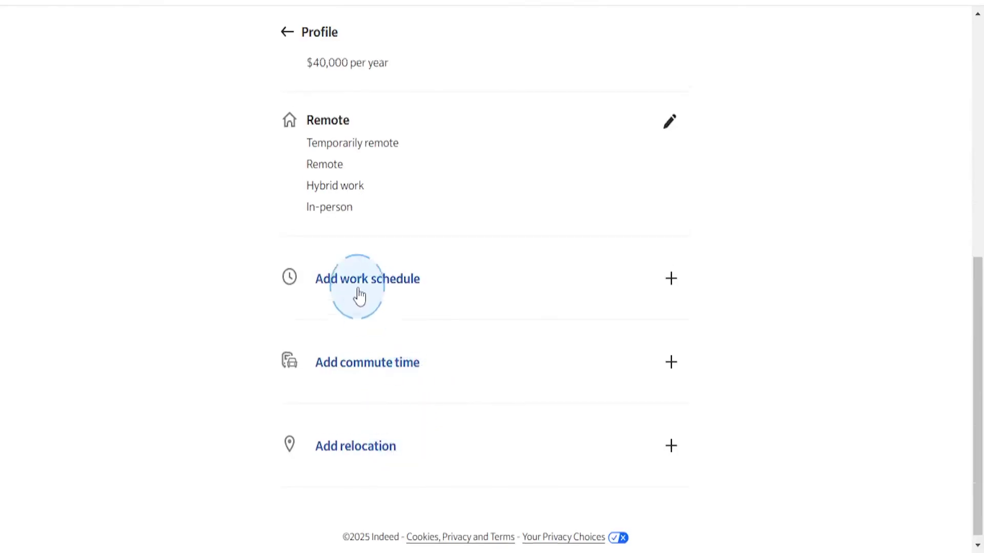
Return to the main profile and open the Hide jobs with these details page
{"action": "left_click", "coordinate": [299, 55]}
{"action": "scroll", "coordinate": [403, 297], "scroll_direction": "down", "scroll_amount": 7}
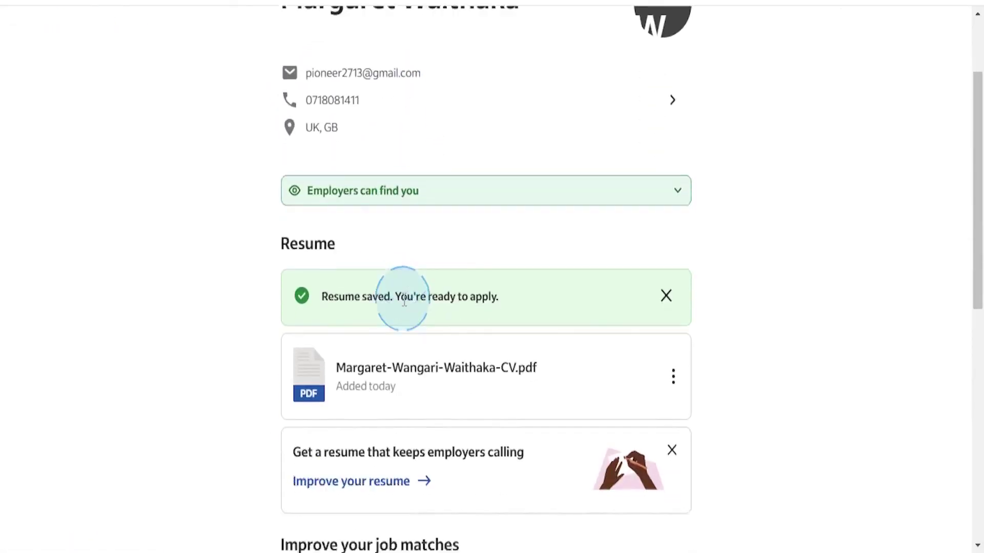
{"action": "scroll", "coordinate": [404, 298], "scroll_direction": "down", "scroll_amount": 2}
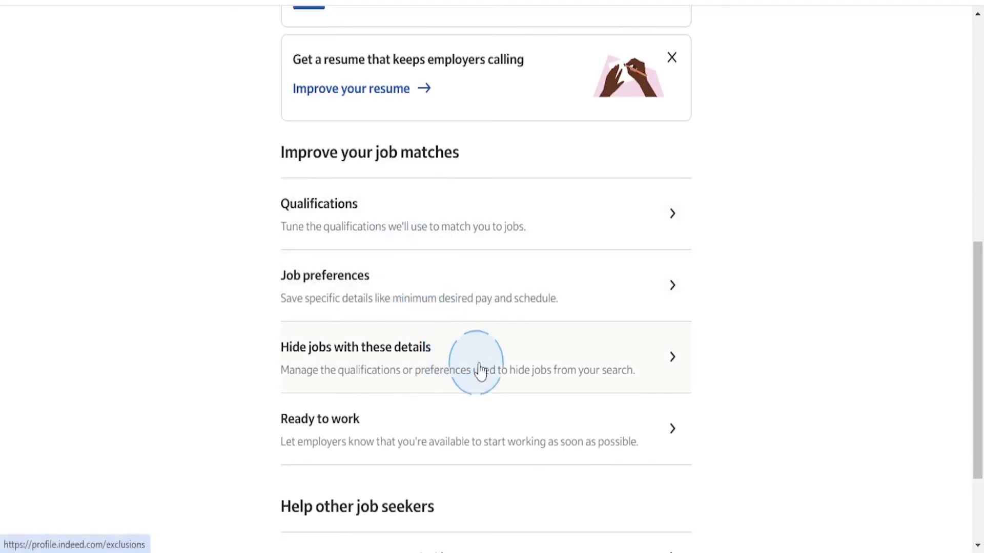
{"action": "scroll", "coordinate": [476, 345], "scroll_direction": "down", "scroll_amount": 2}
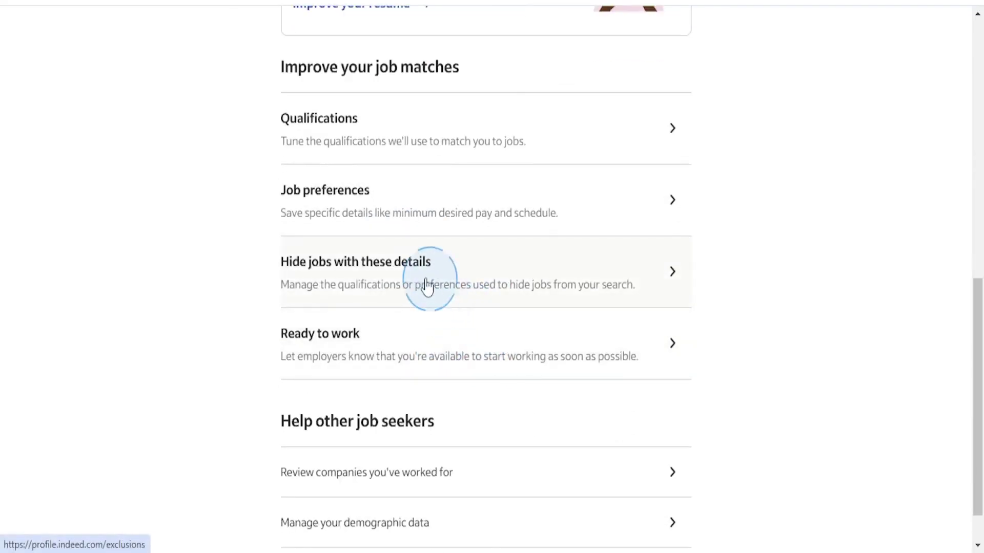
{"action": "left_click", "coordinate": [354, 279]}
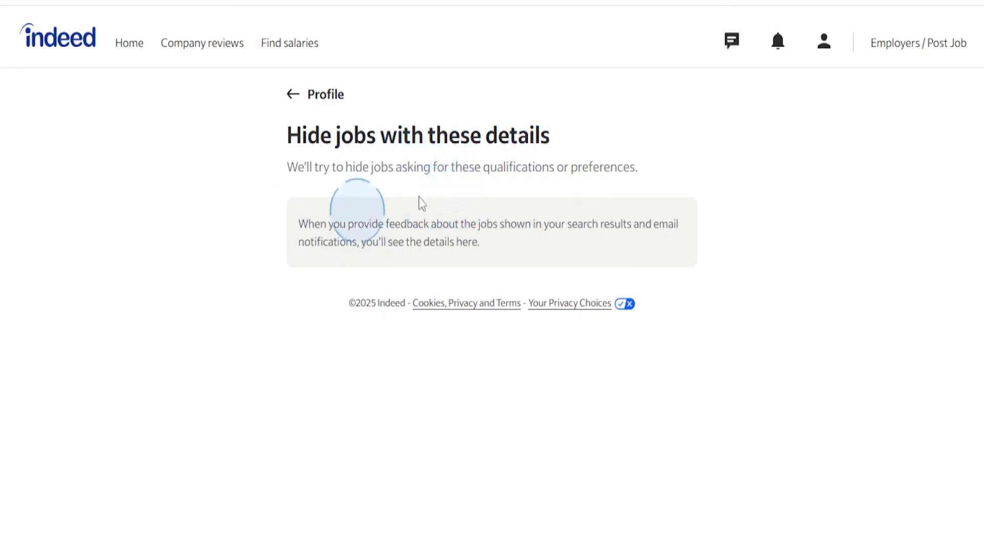
From the main profile, set Ready to work to available to start immediately and save
{"action": "left_click", "coordinate": [299, 100]}
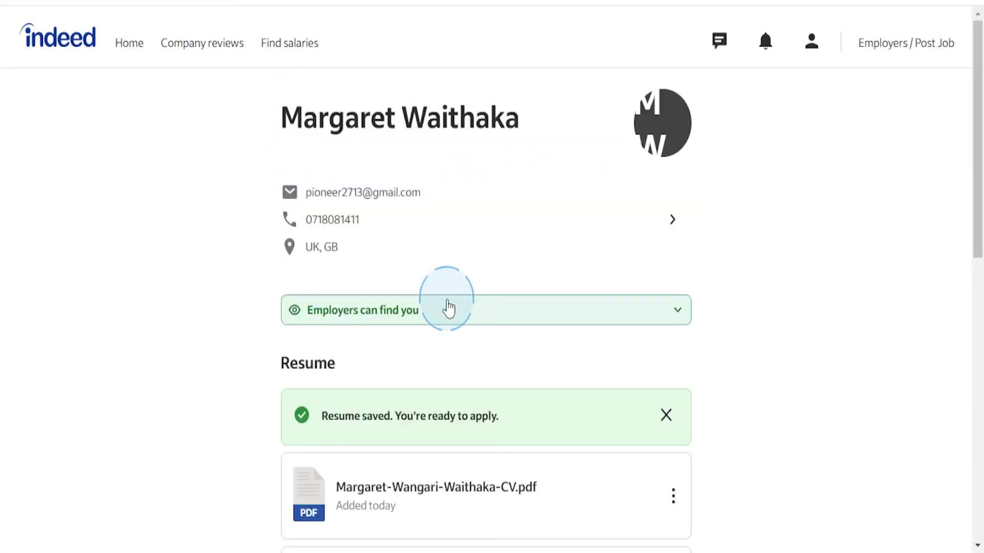
{"action": "scroll", "coordinate": [973, 149], "scroll_direction": "down", "scroll_amount": 12}
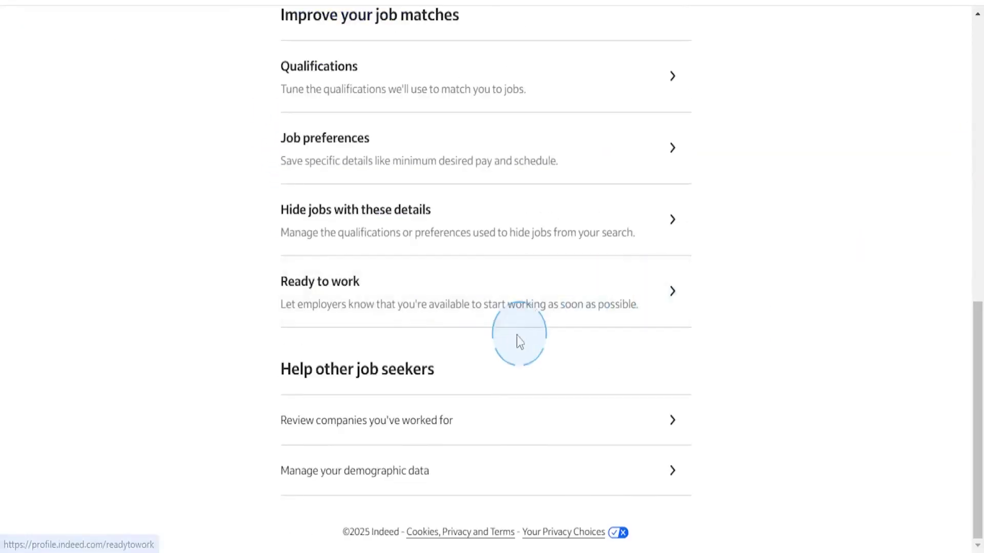
{"action": "left_click", "coordinate": [482, 320]}
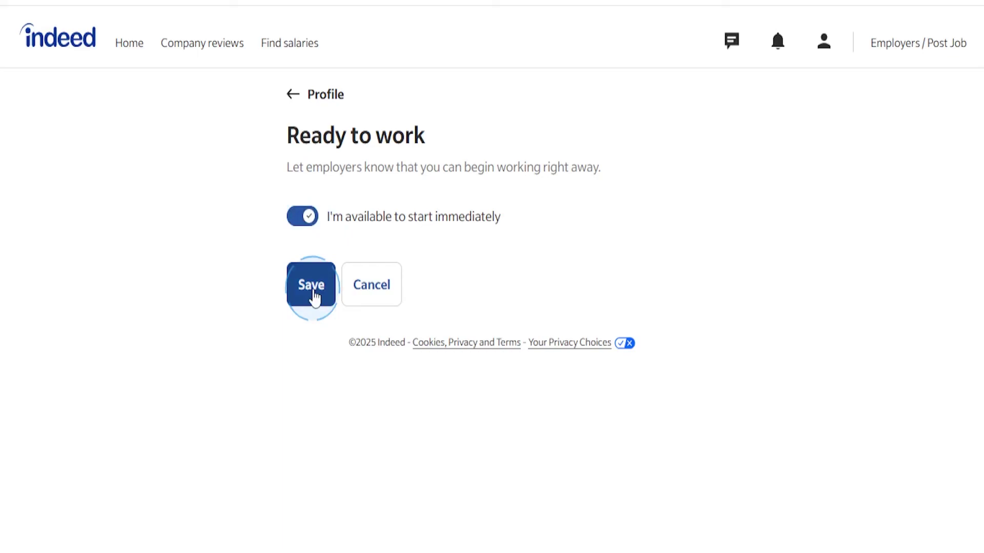
{"action": "left_click", "coordinate": [311, 285]}
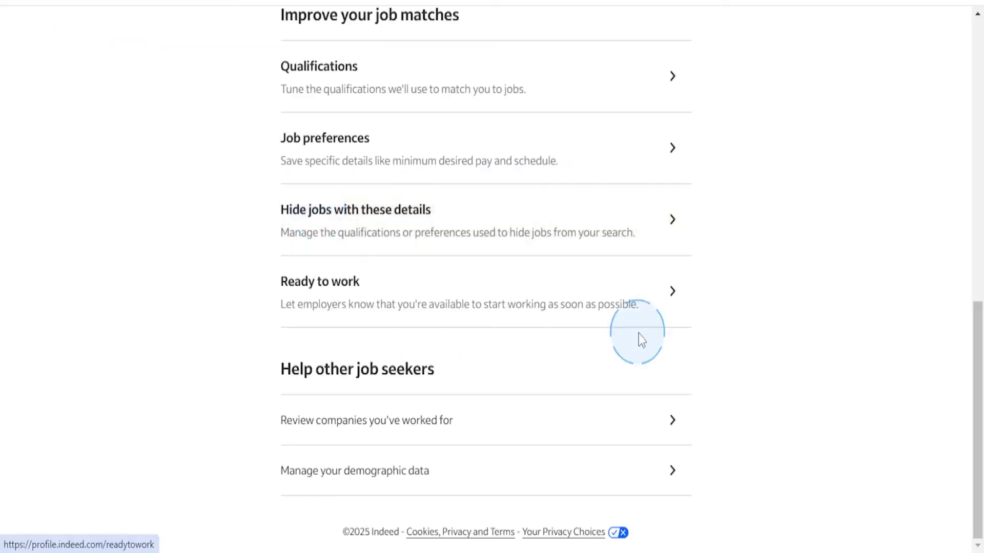